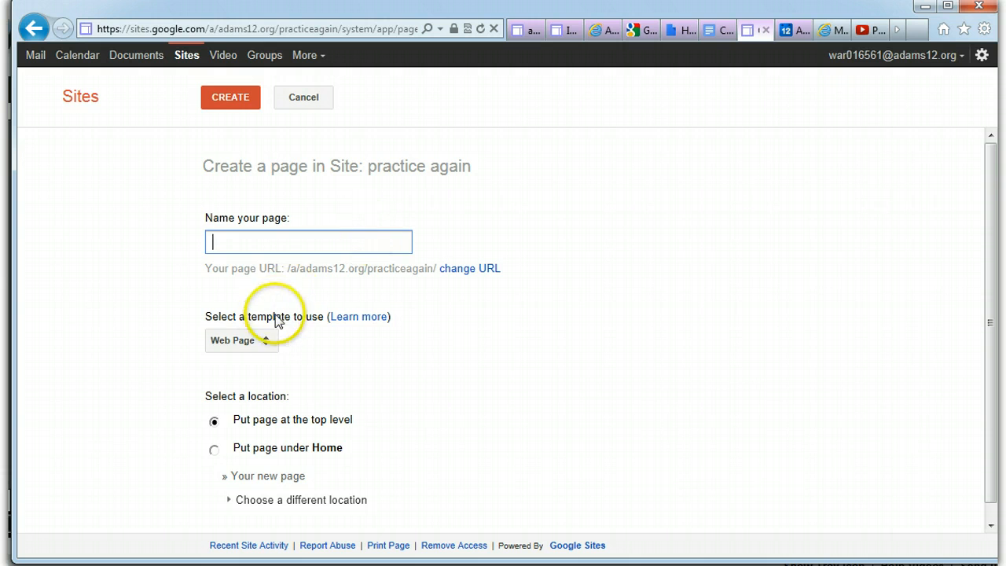
pyautogui.click(267, 341)
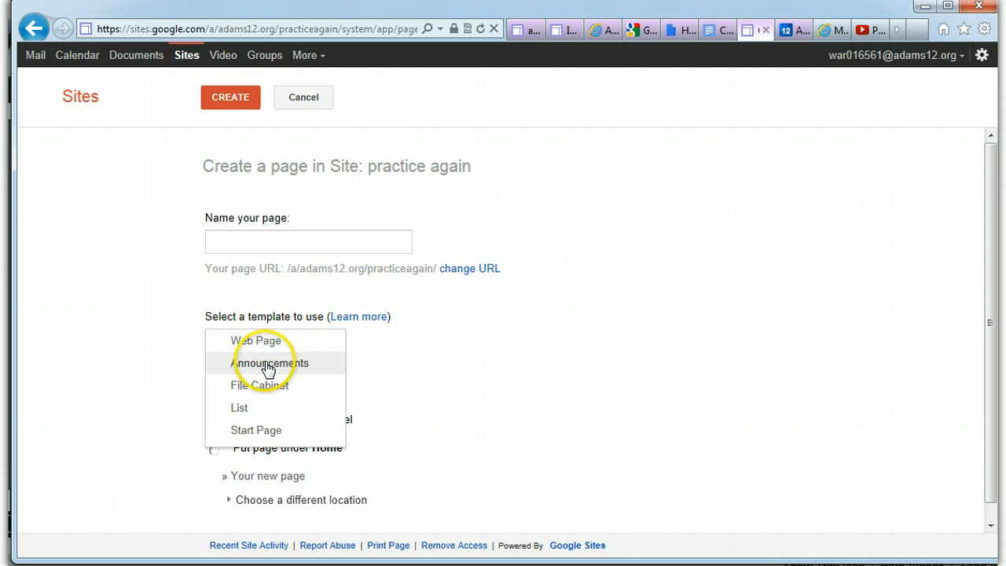
pyautogui.click(464, 320)
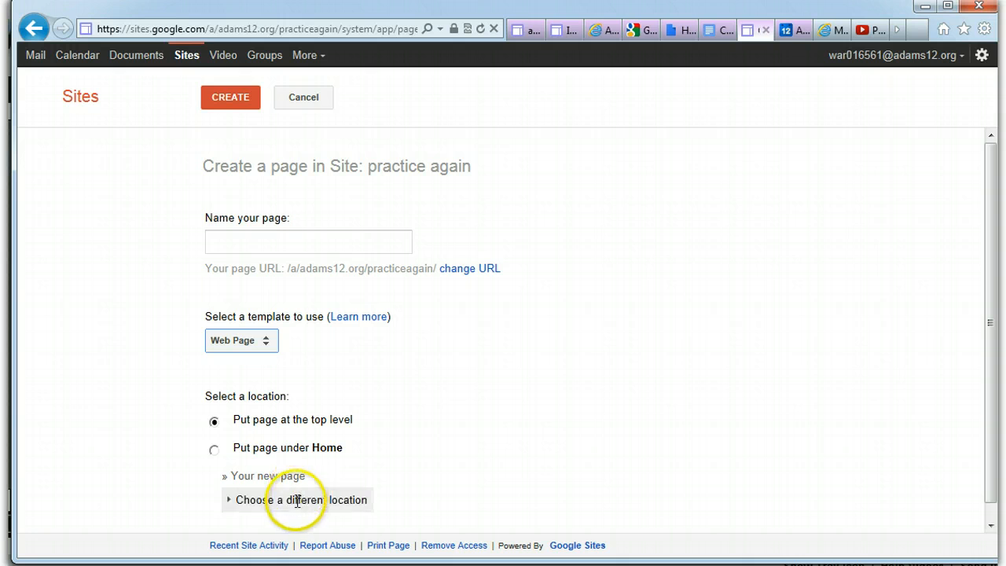
pyautogui.click(252, 501)
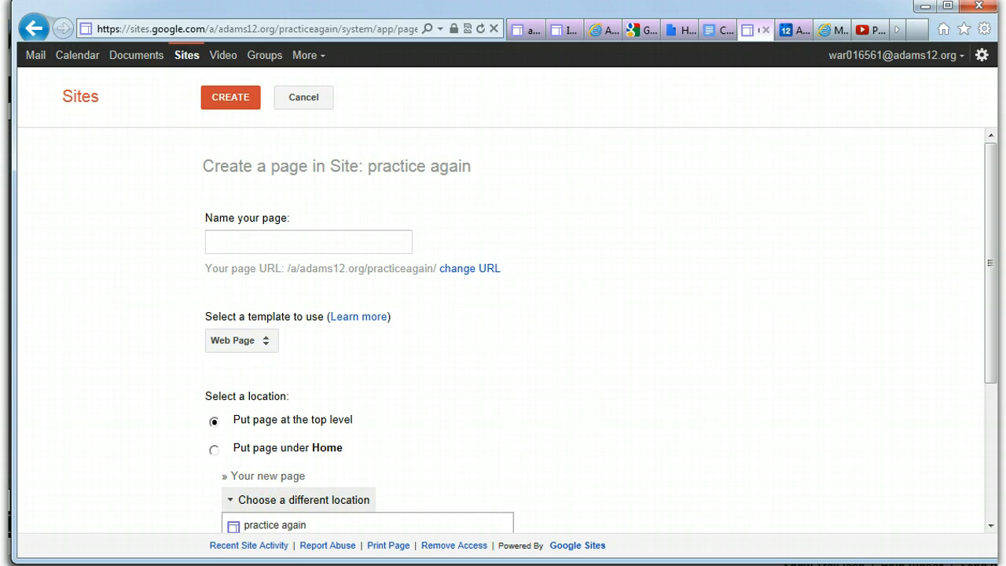
pyautogui.moveTo(991, 264); pyautogui.dragTo(991, 356)
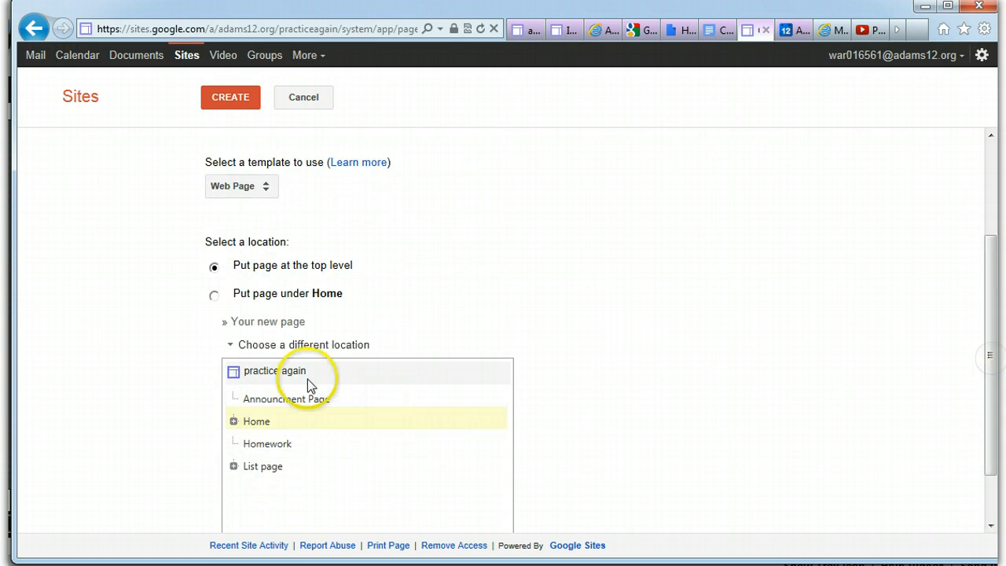
pyautogui.click(312, 97)
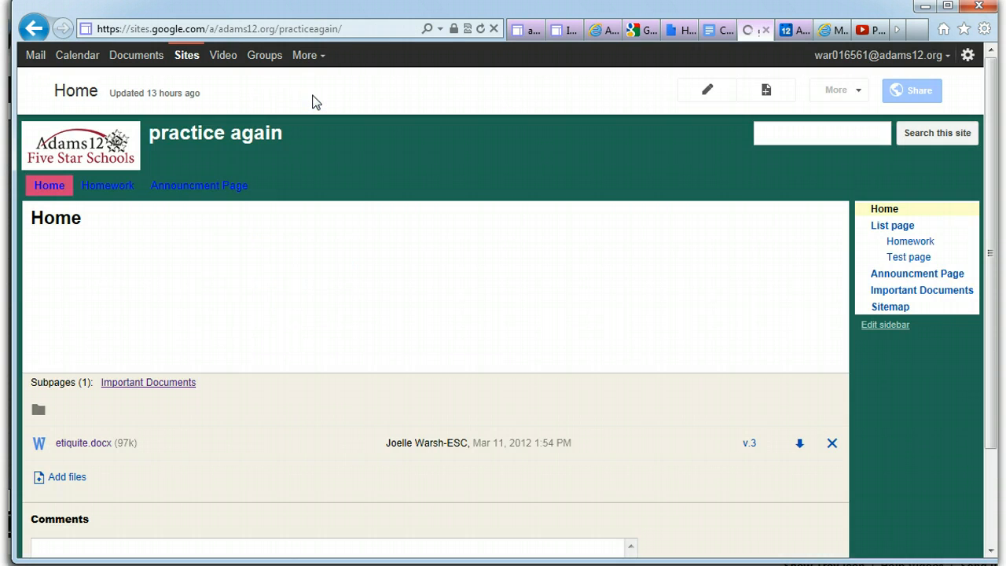
# Step: Change the page template of the existing Announcment Page to Announcements, without applying the template's default content
pyautogui.click(880, 275)
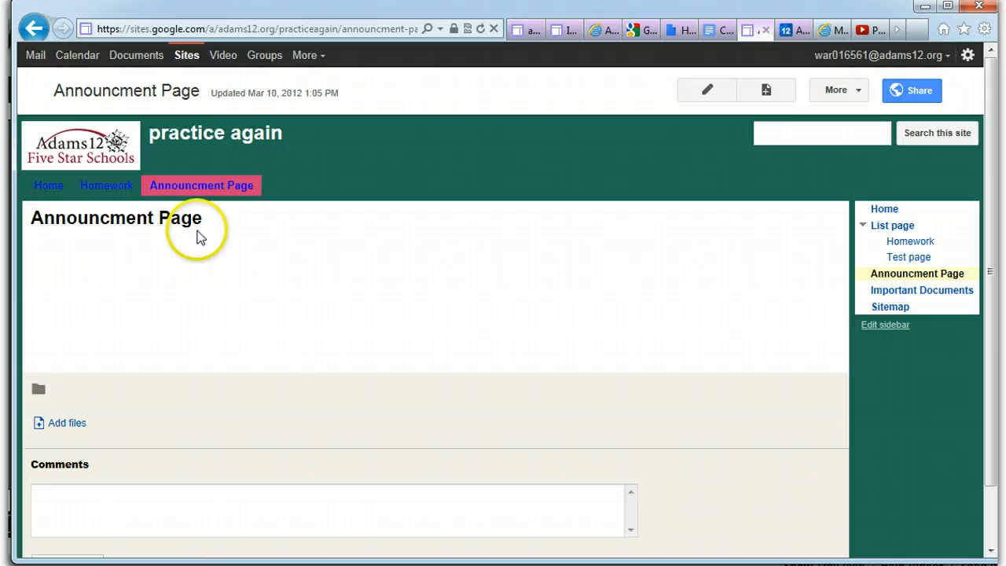
pyautogui.click(836, 91)
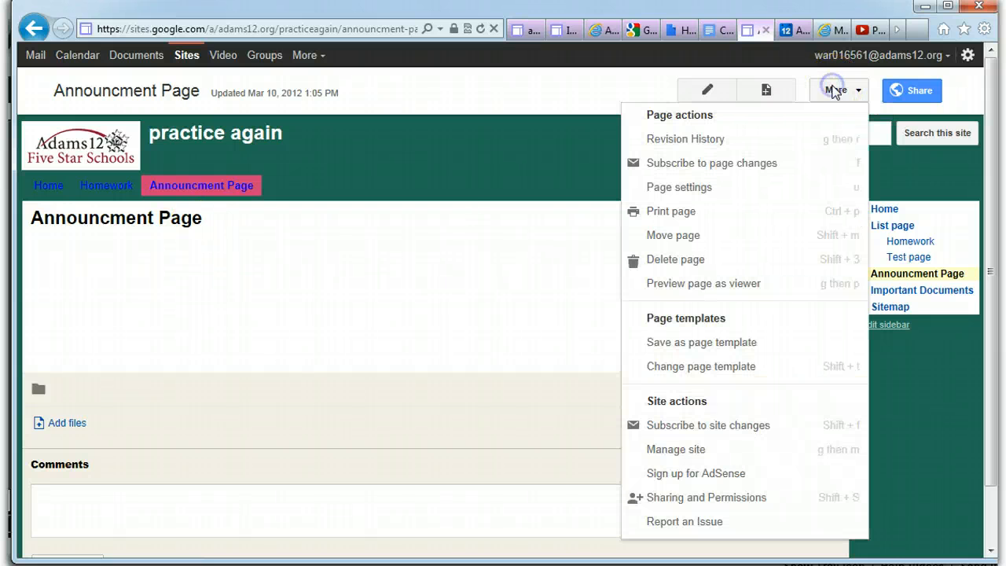
pyautogui.click(681, 188)
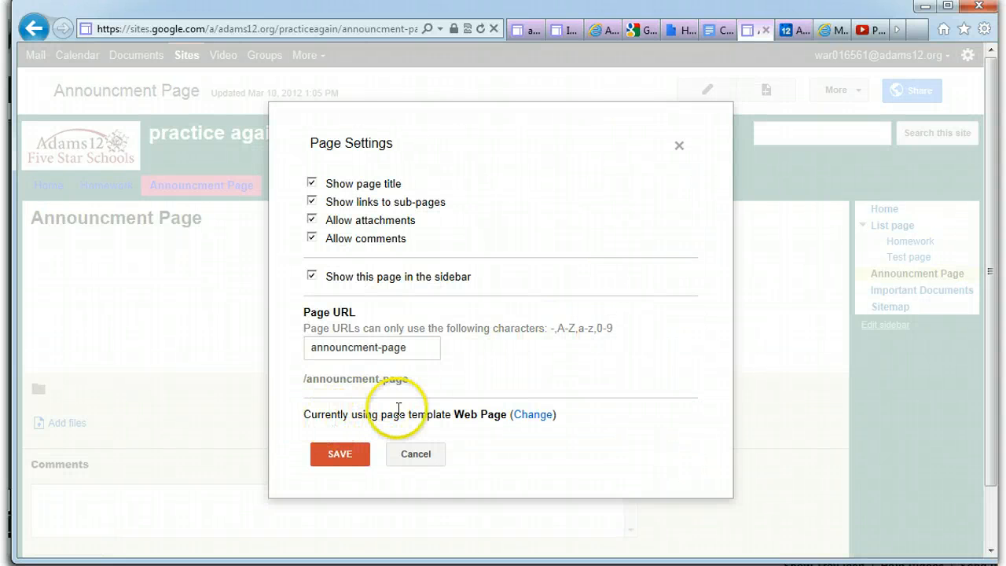
pyautogui.click(535, 416)
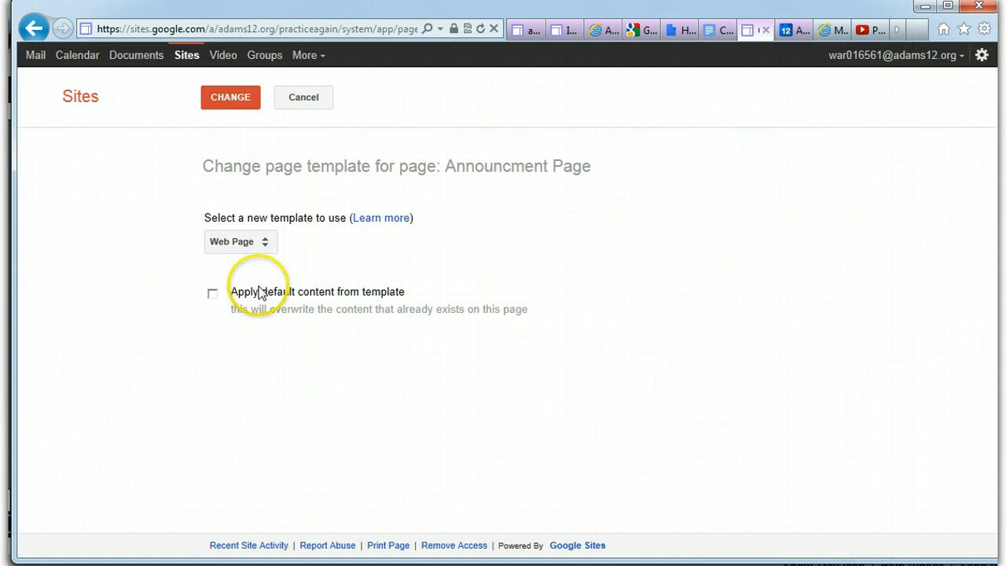
pyautogui.click(266, 244)
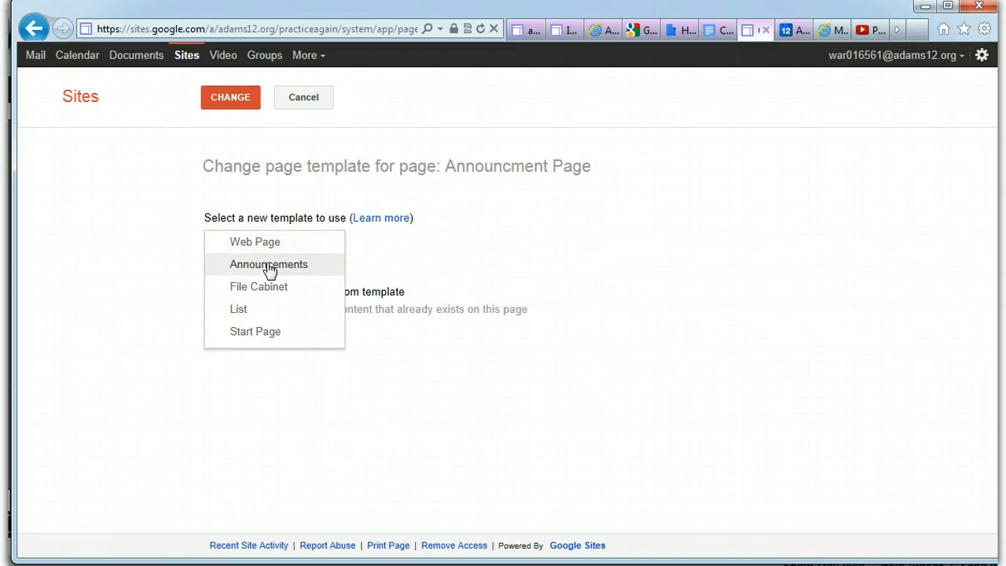
pyautogui.click(269, 265)
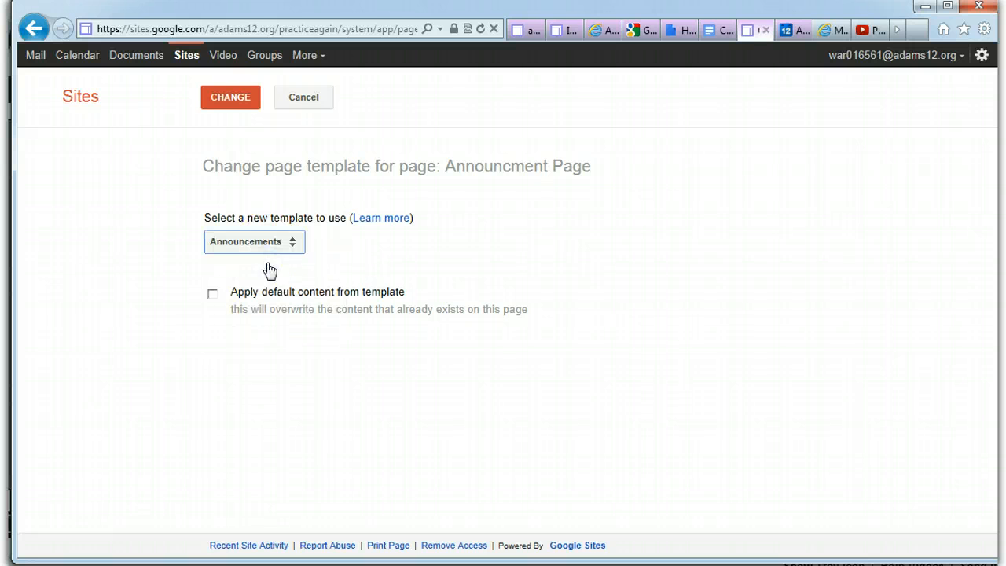
pyautogui.click(226, 109)
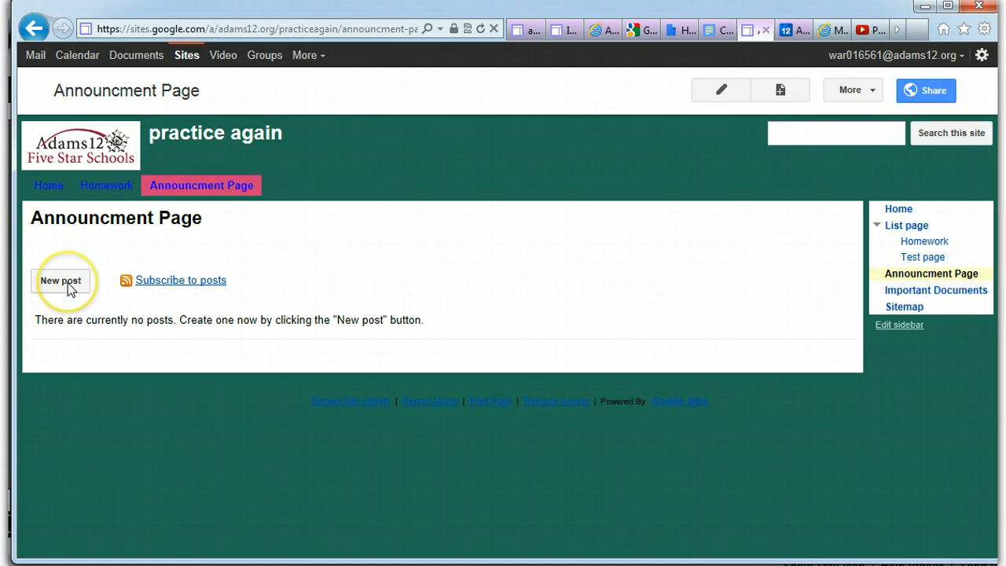
# Step: Create a new post on the Announcment Page and title it "Welcome"
pyautogui.click(70, 289)
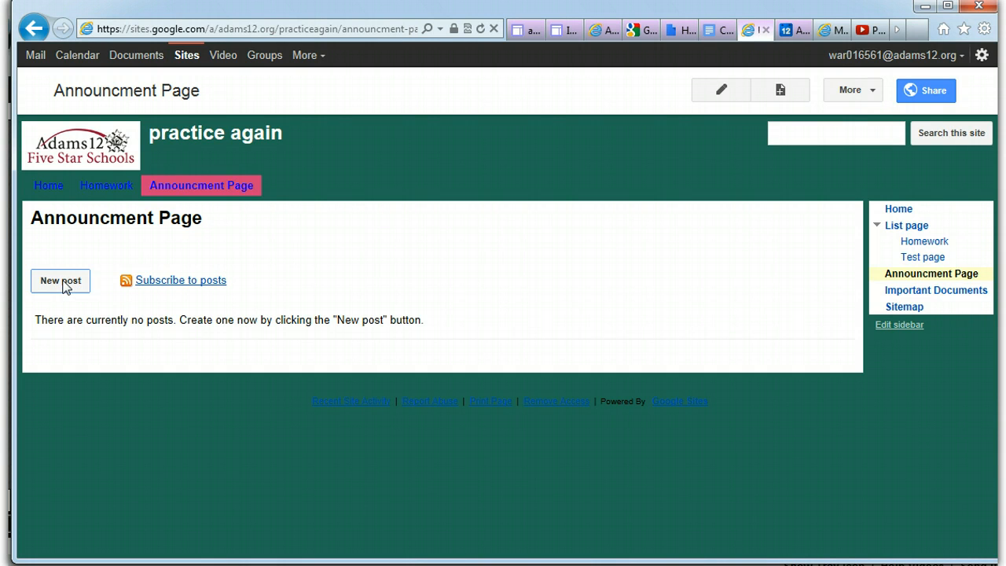
pyautogui.click(65, 287)
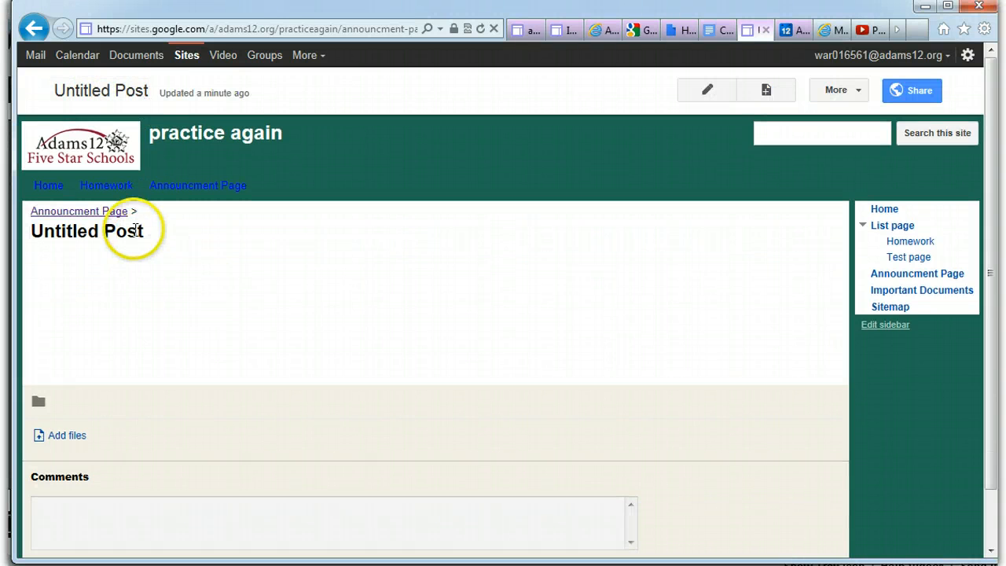
pyautogui.click(134, 231)
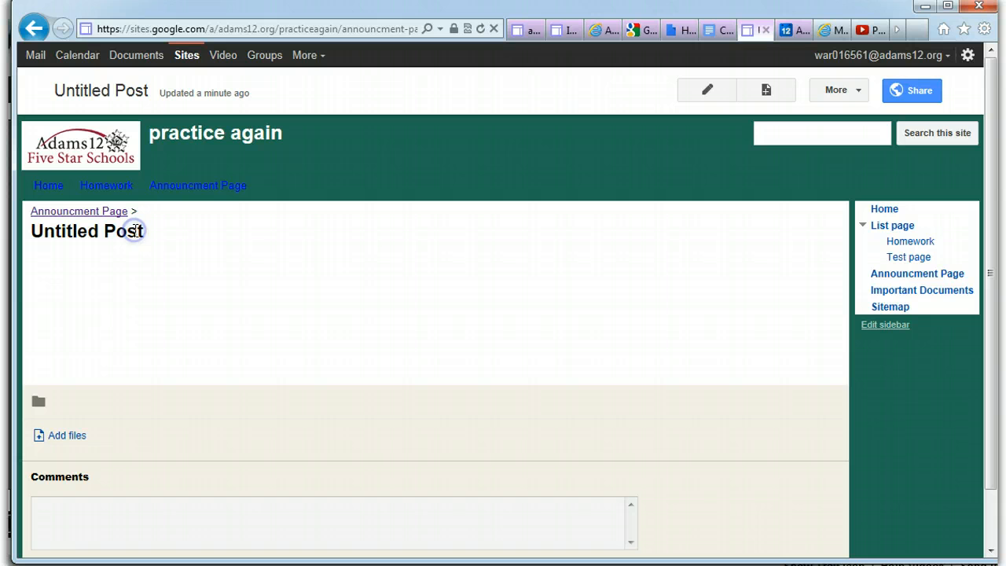
pyautogui.click(712, 93)
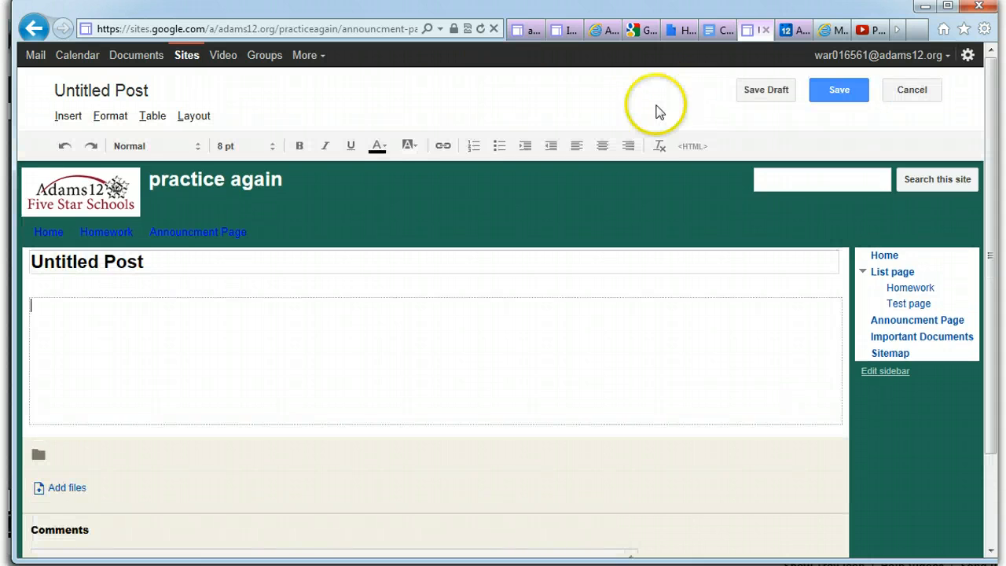
pyautogui.moveTo(146, 262); pyautogui.dragTo(30, 259)
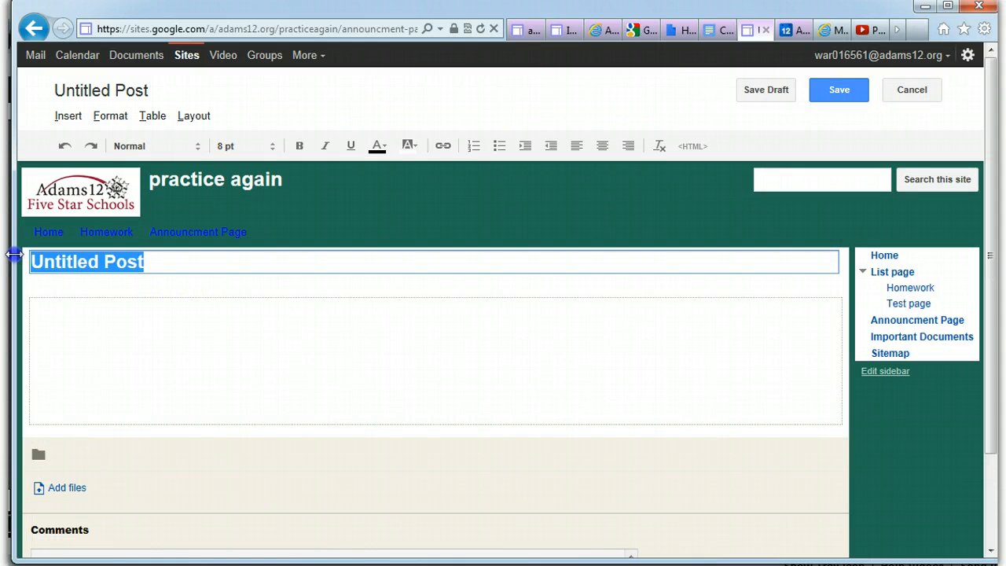
pyautogui.write('Wel')
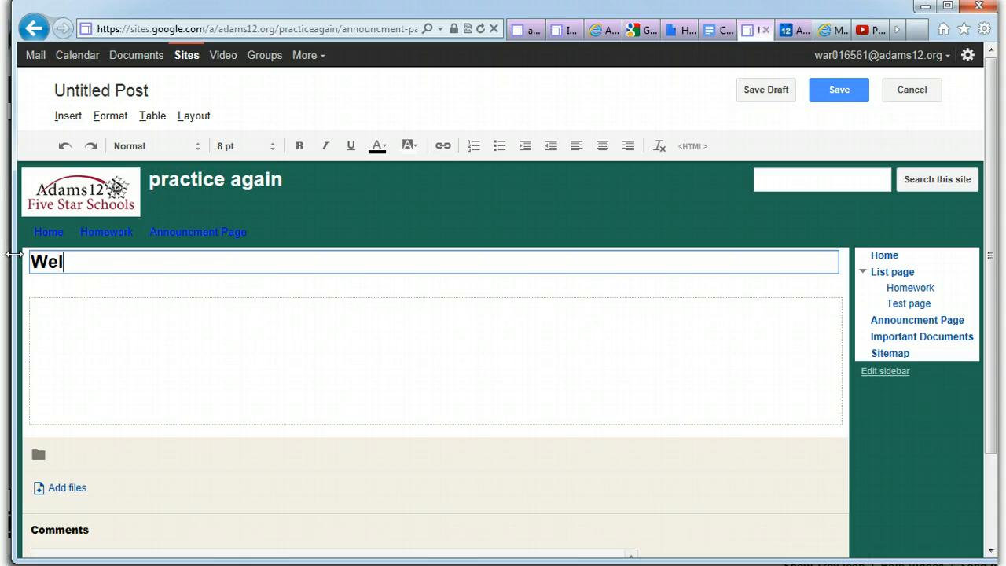
pyautogui.write('come')
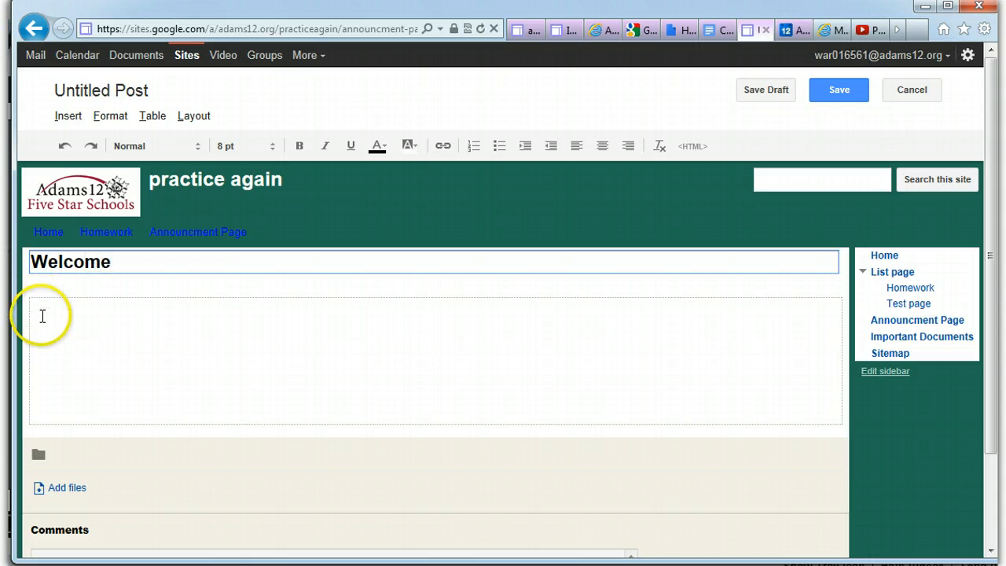
pyautogui.click(50, 322)
pyautogui.click(144, 266)
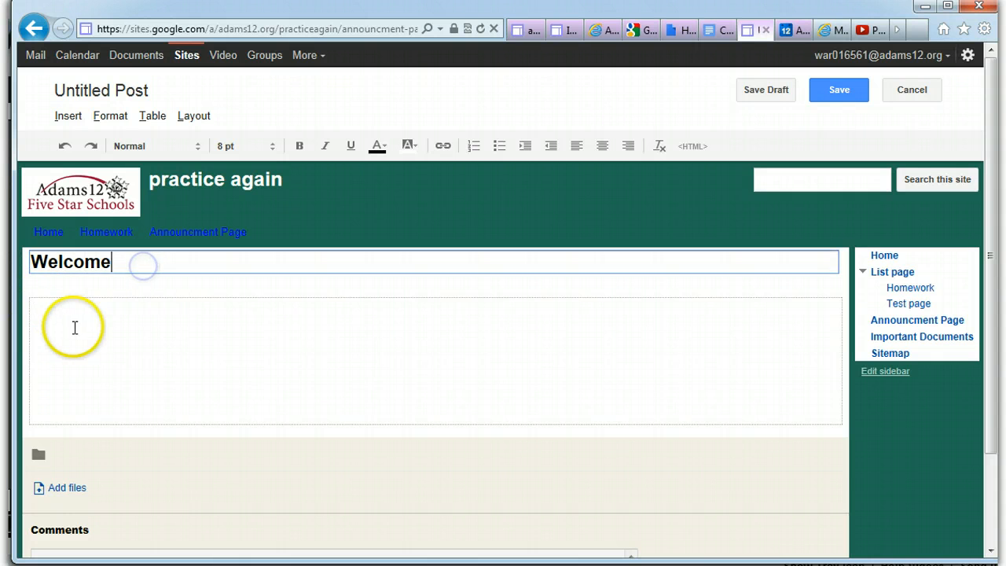
# Step: Write "Welcome to the google sites class" as the post's body text and save the post
pyautogui.click(58, 320)
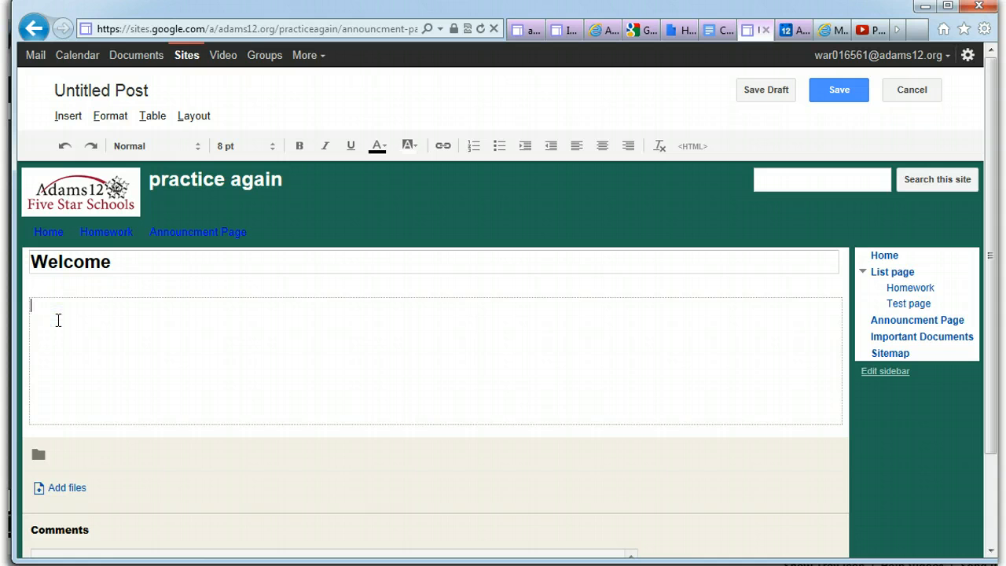
pyautogui.write('Welcome to the google sites class')
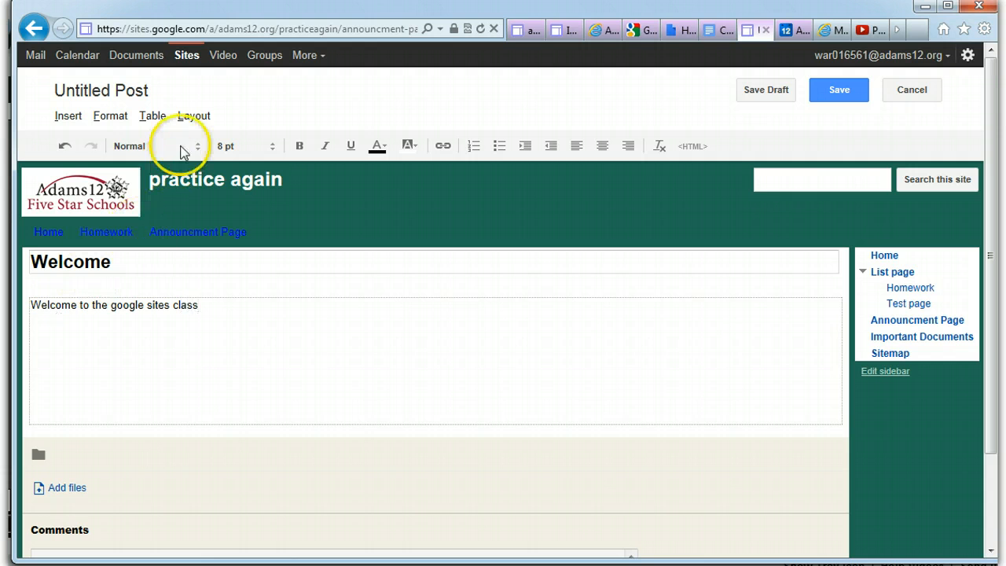
pyautogui.click(190, 116)
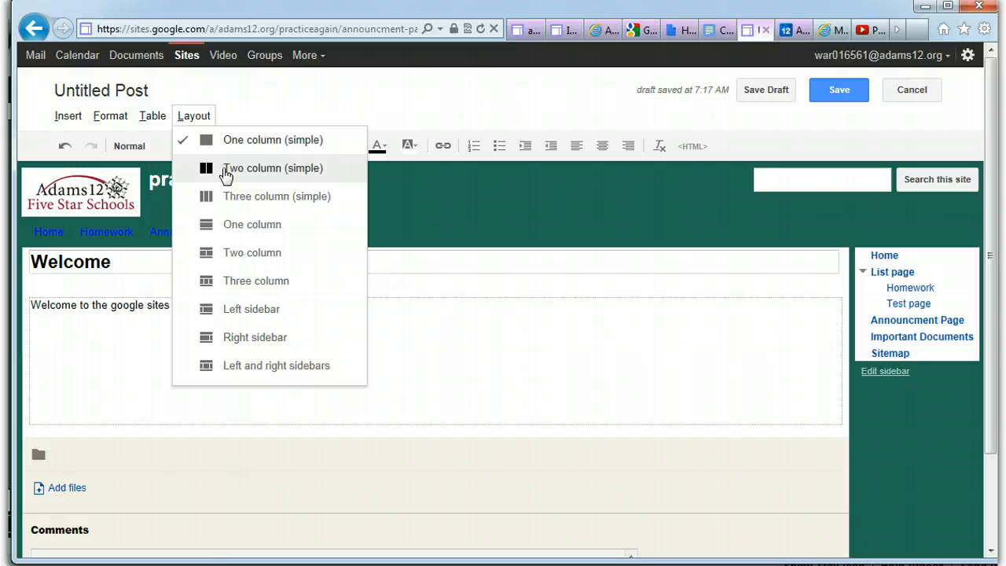
pyautogui.click(196, 197)
pyautogui.click(101, 382)
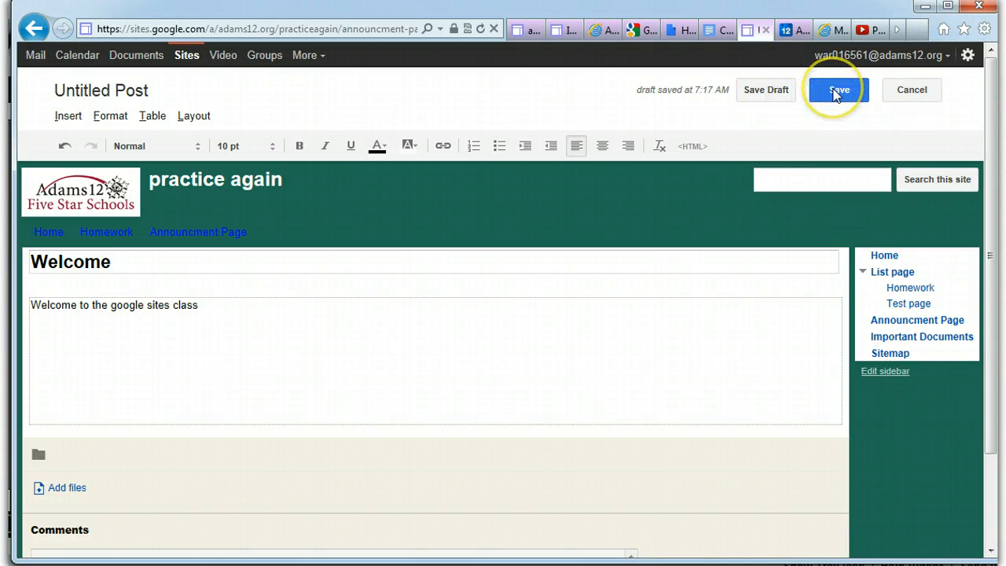
pyautogui.click(836, 92)
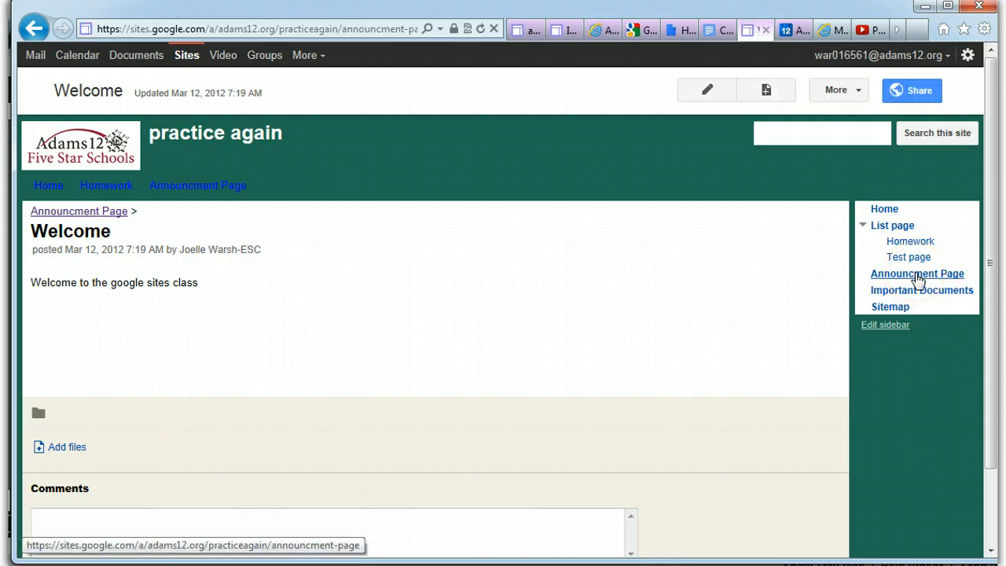
# Step: Reopen the Welcome post for editing from the Announcment Page and add an exclamation mark after "class"
pyautogui.click(918, 274)
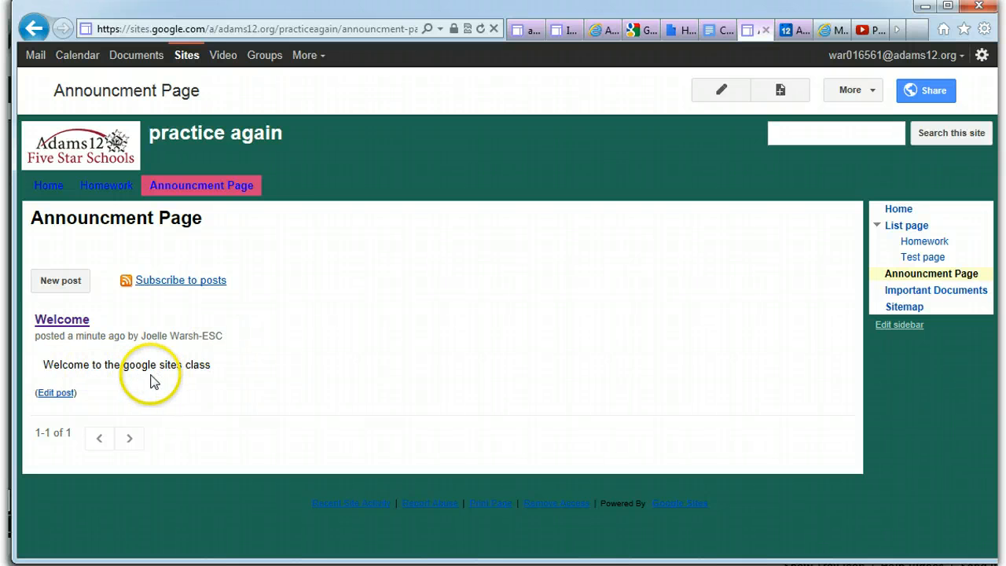
pyautogui.click(57, 393)
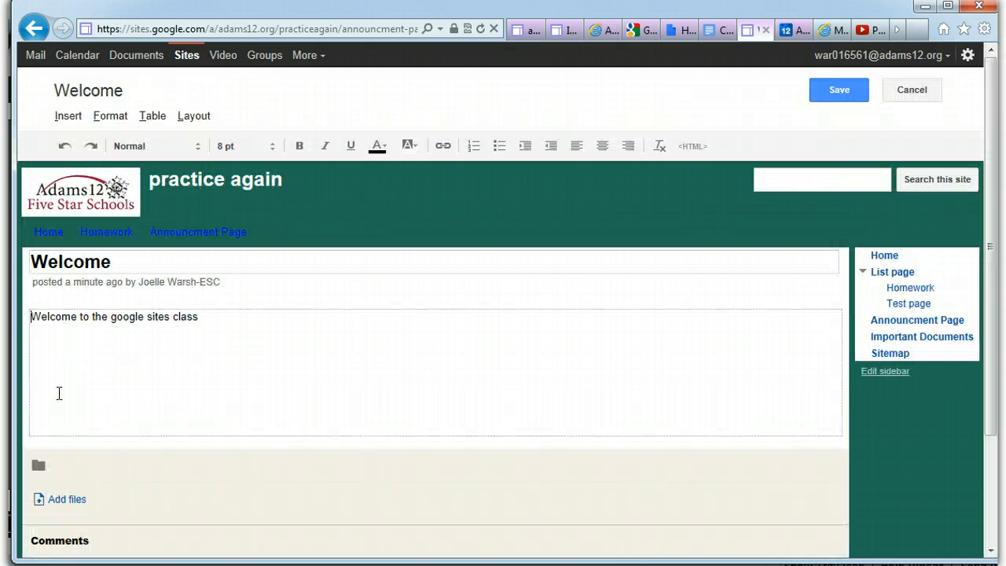
pyautogui.click(209, 318)
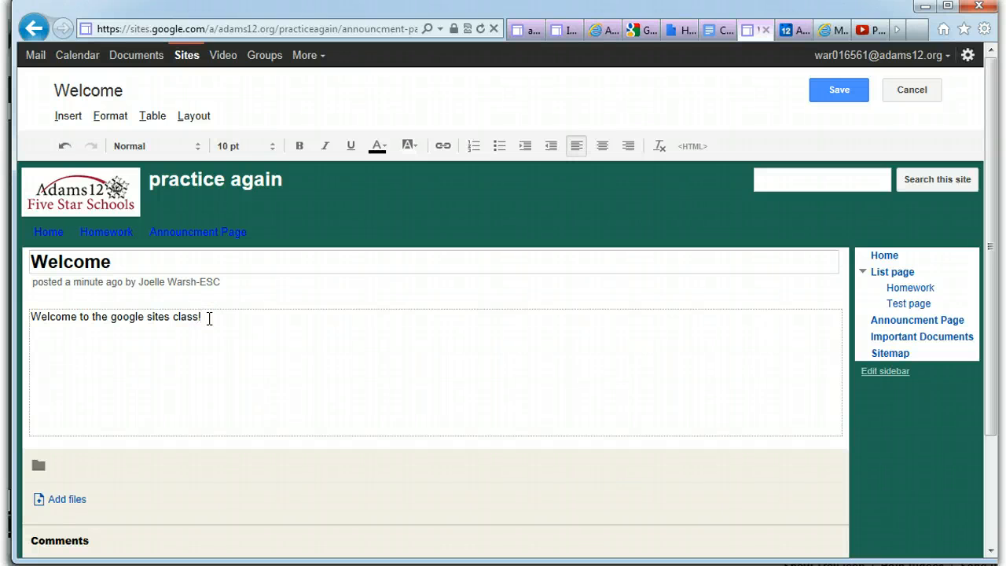
# Step: Give the post's whole body sentence a blue text background and a 12 pt font size, and save the post
pyautogui.moveTo(210, 317); pyautogui.dragTo(29, 317)
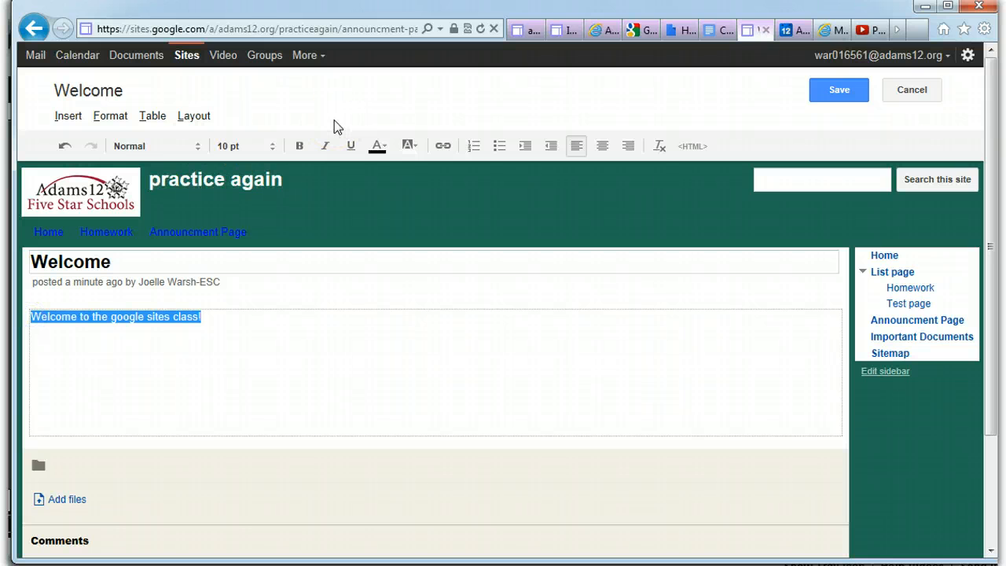
pyautogui.click(414, 147)
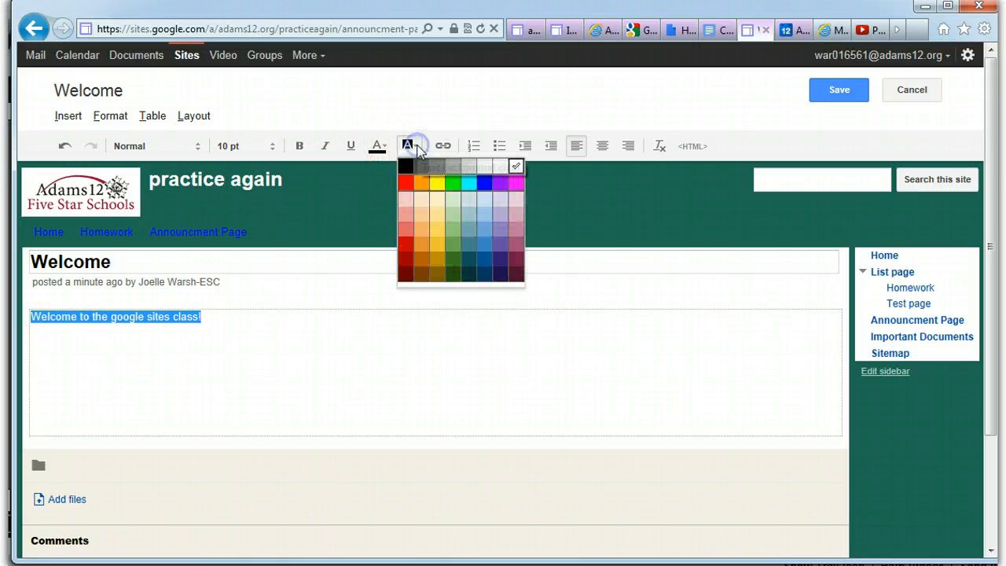
pyautogui.click(483, 183)
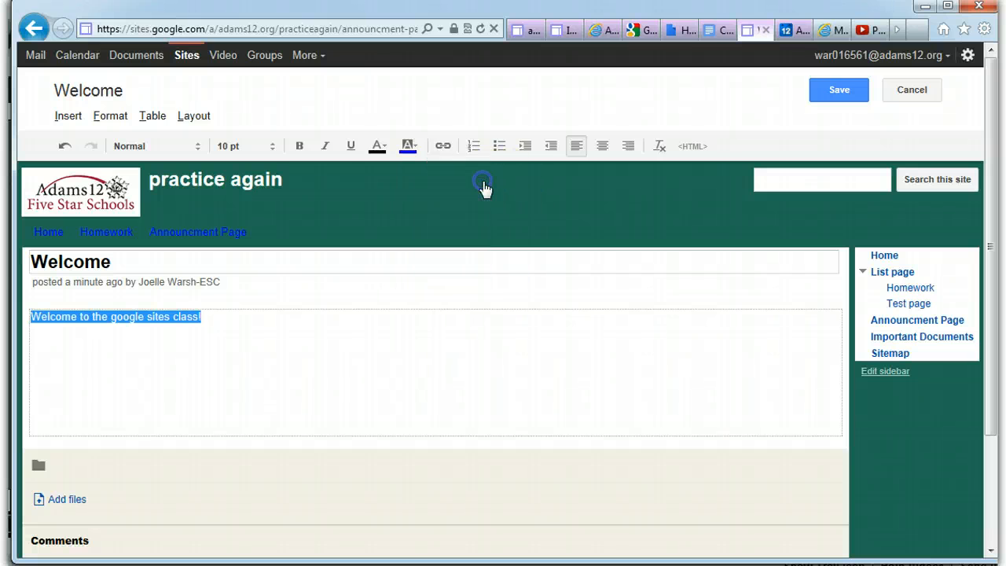
pyautogui.click(270, 148)
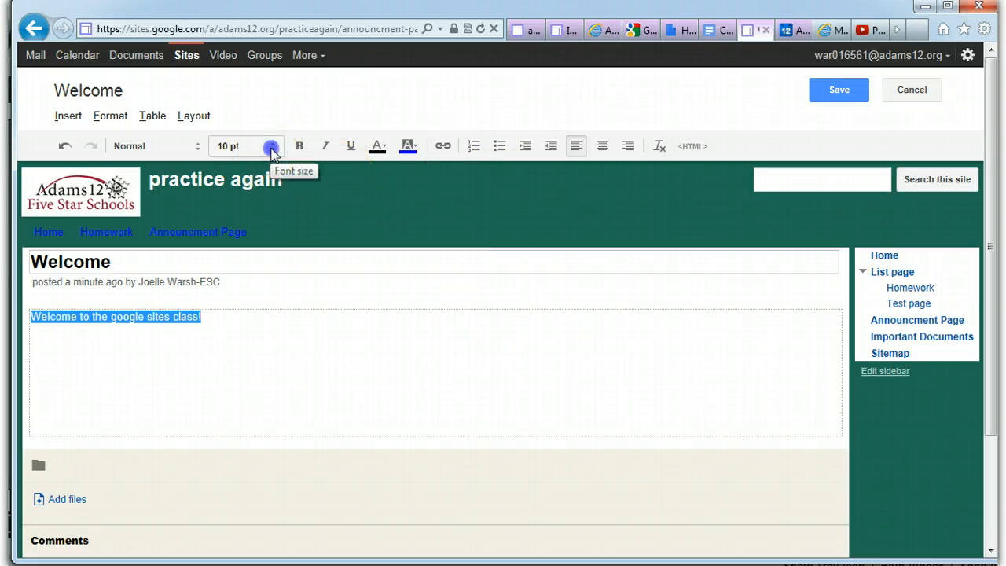
pyautogui.click(249, 213)
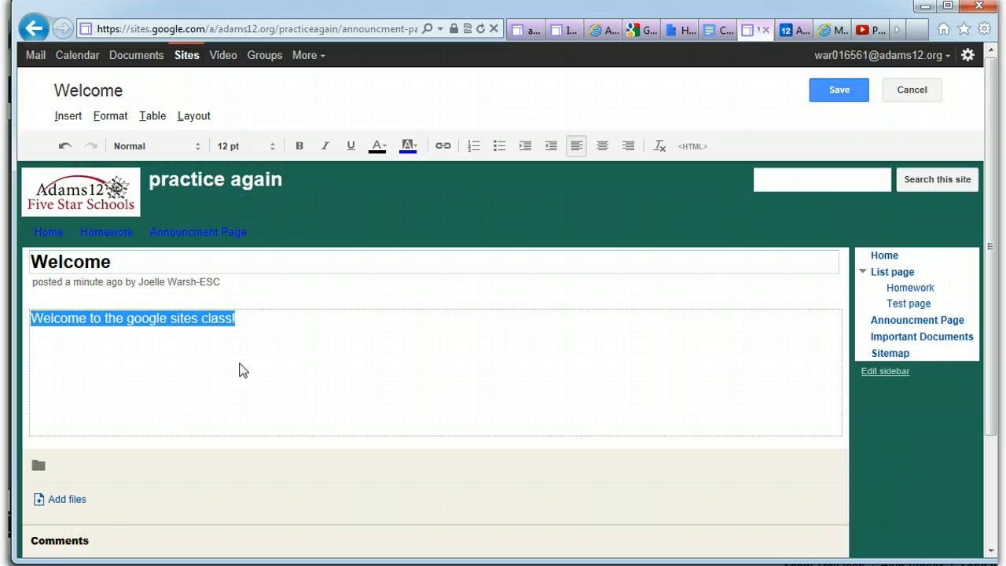
pyautogui.click(241, 366)
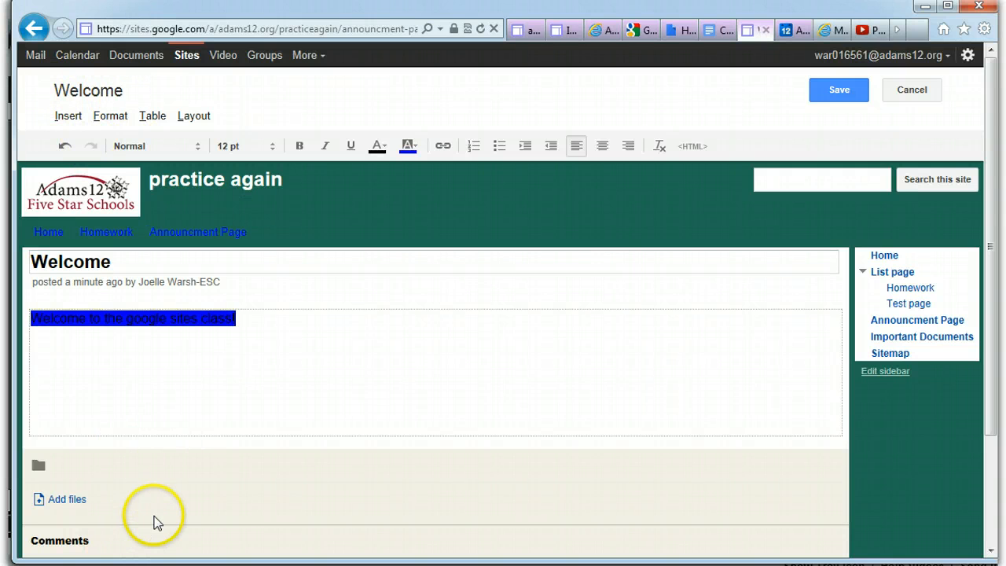
pyautogui.click(833, 92)
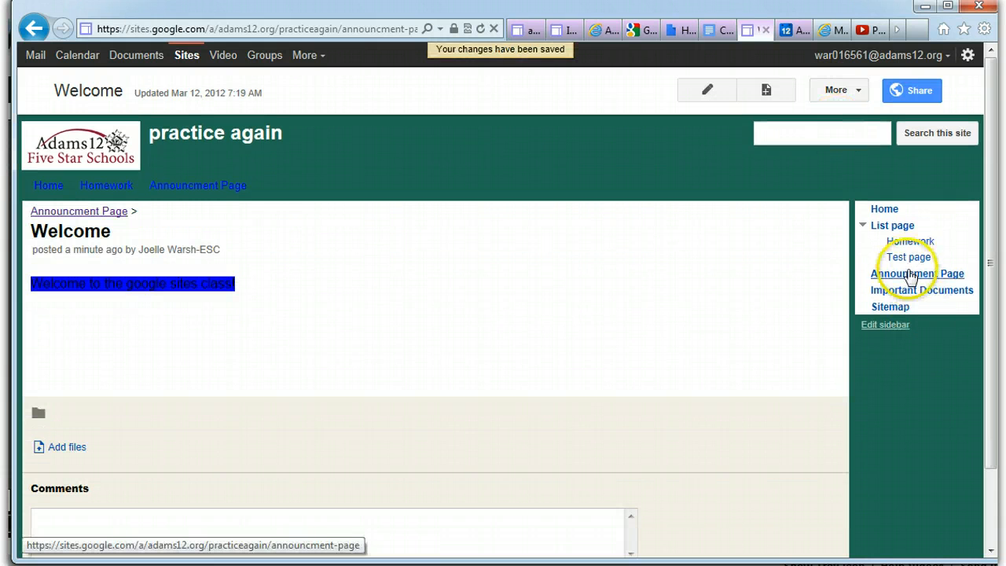
# Step: Start another new post on the Announcment Page and return to the page, leaving the post as an untitled draft
pyautogui.click(909, 273)
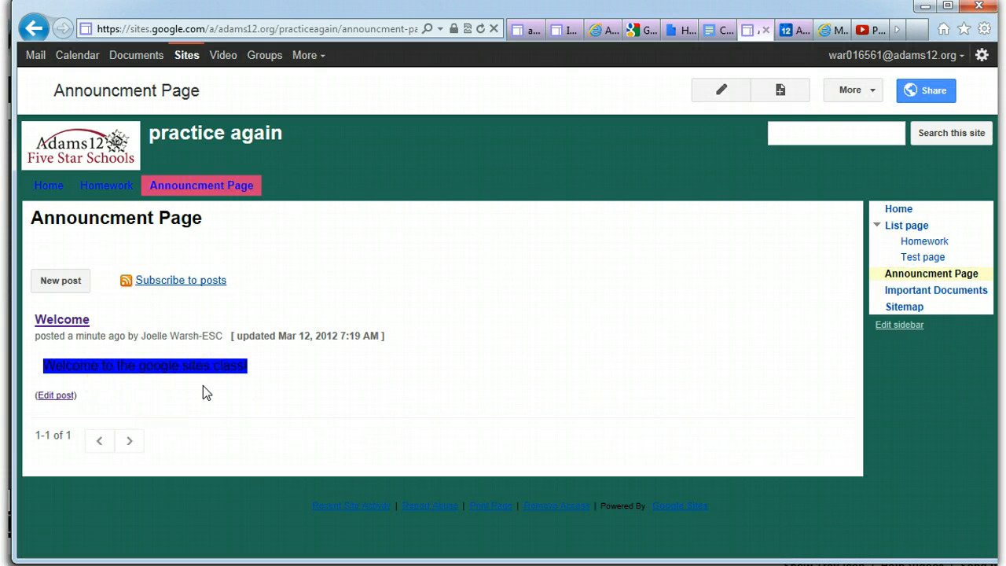
pyautogui.click(68, 283)
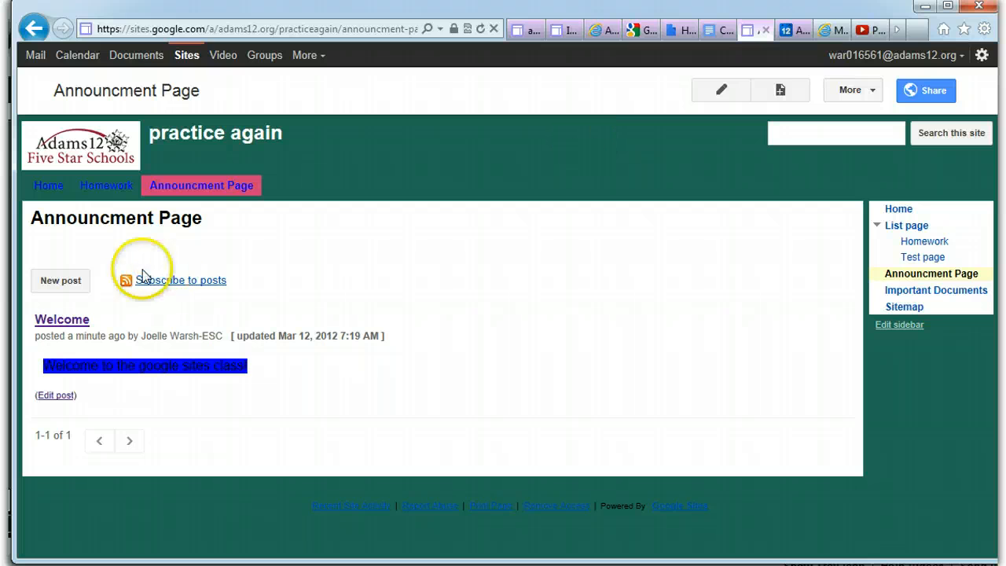
pyautogui.click(66, 288)
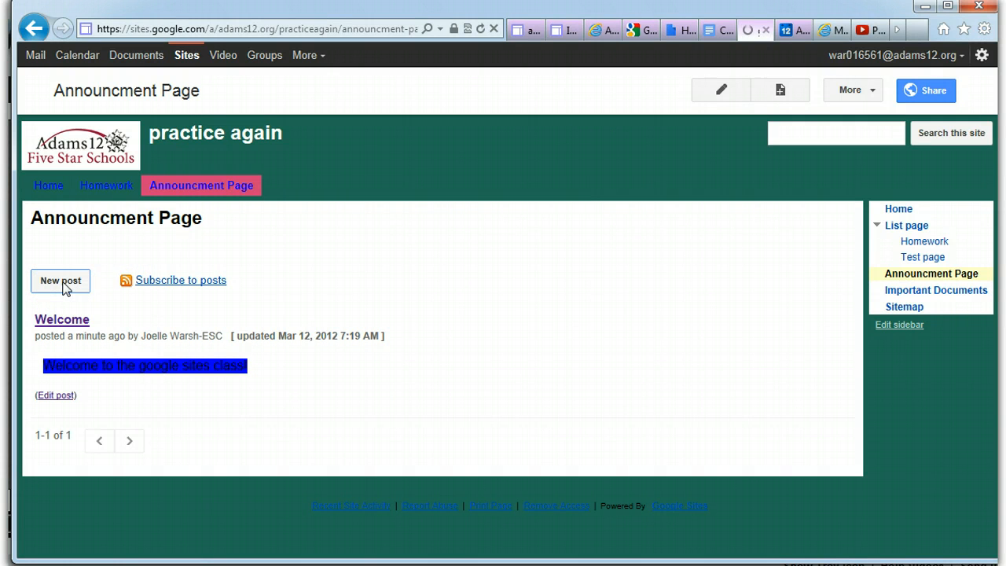
pyautogui.click(48, 385)
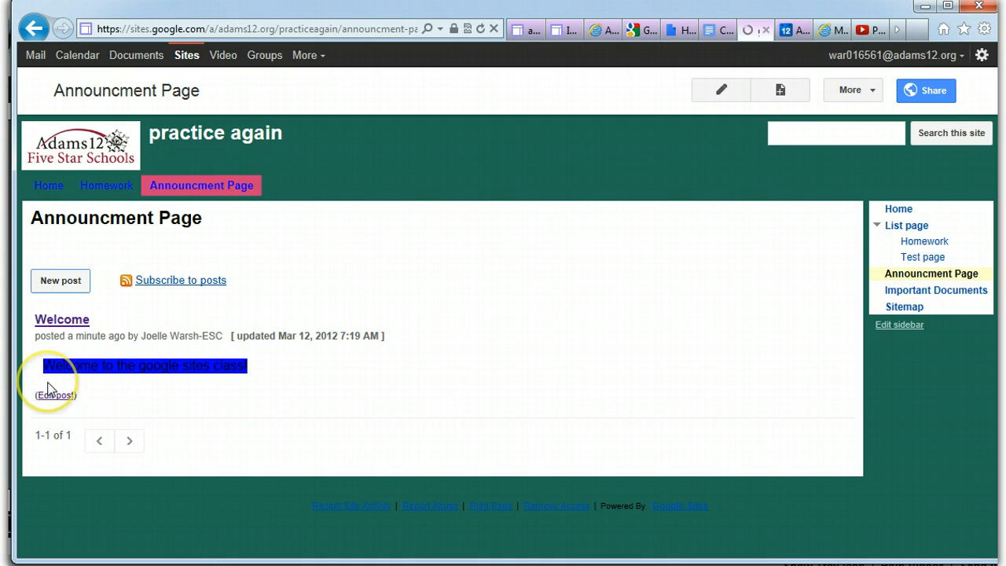
pyautogui.click(63, 316)
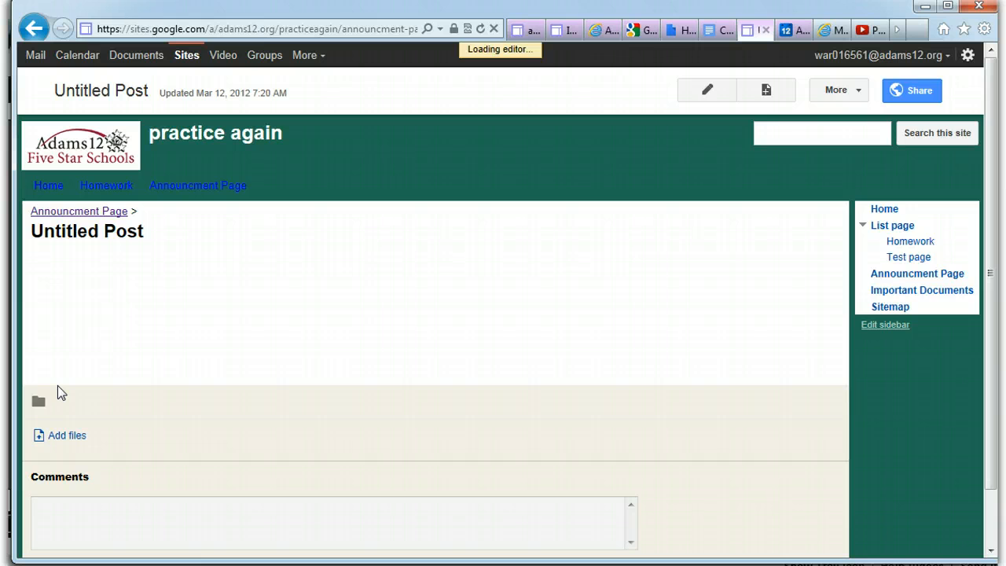
pyautogui.click(136, 237)
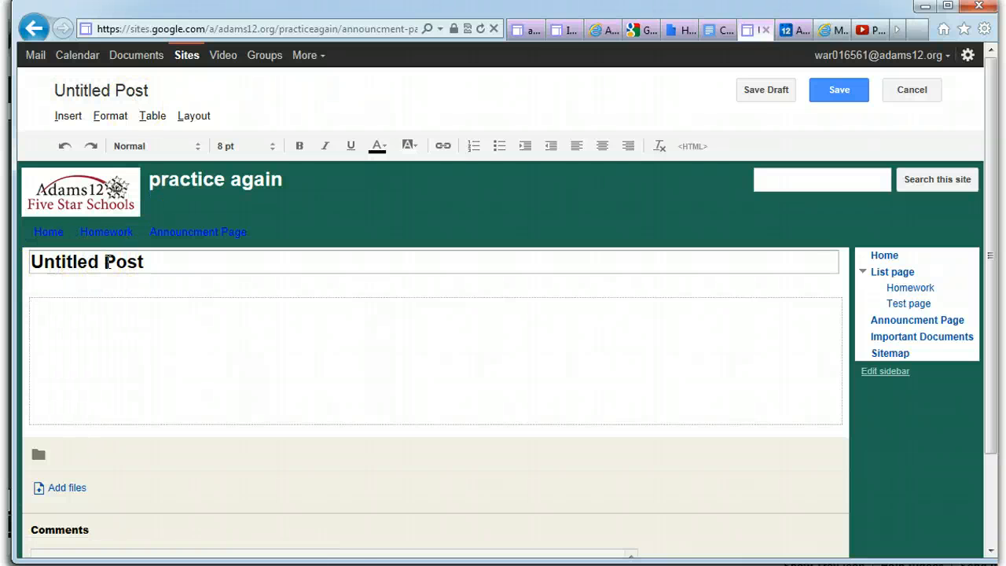
pyautogui.click(935, 320)
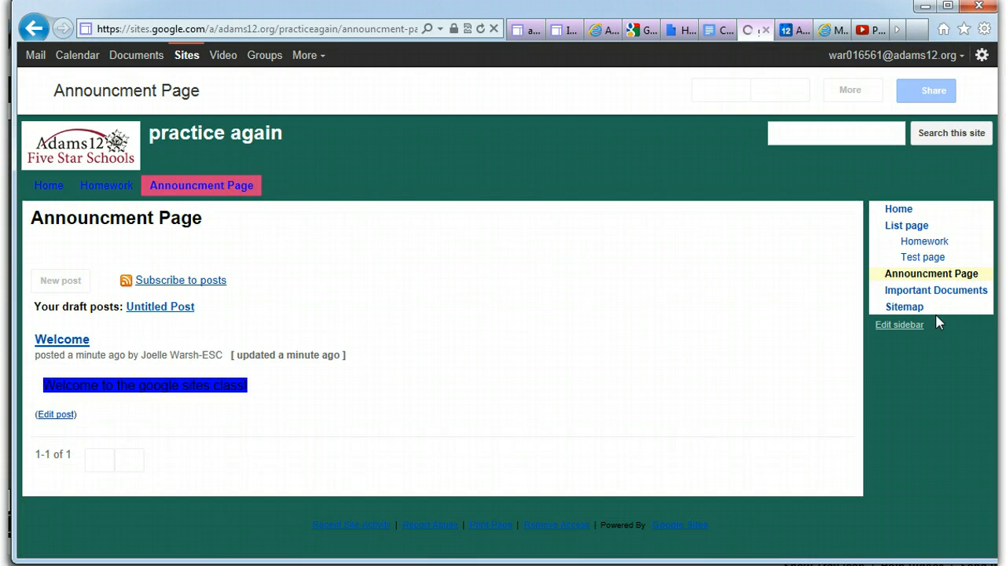
# Step: Open the Welcome post from the Announcment Page and delete it
pyautogui.click(61, 345)
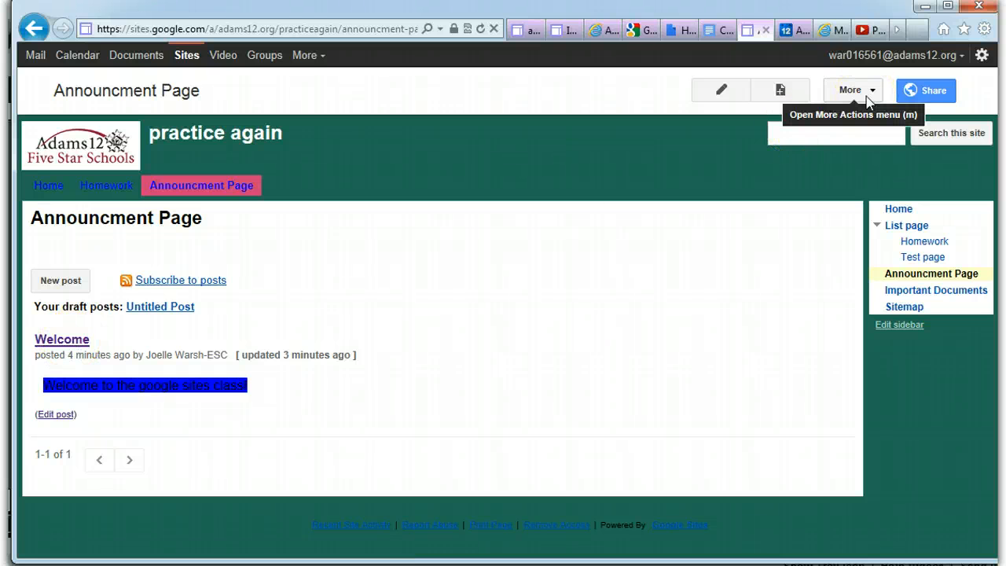
pyautogui.click(61, 340)
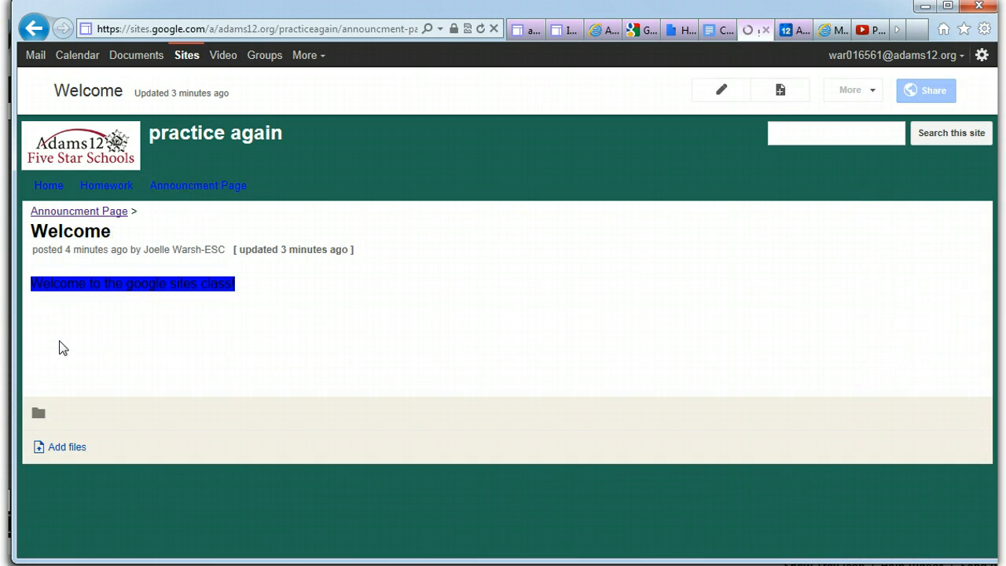
pyautogui.click(53, 233)
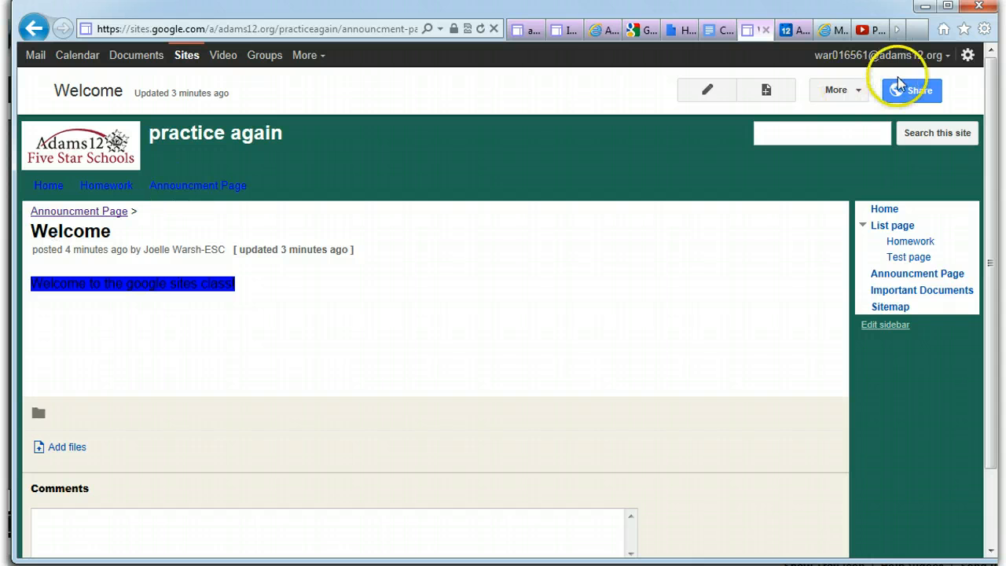
pyautogui.click(837, 91)
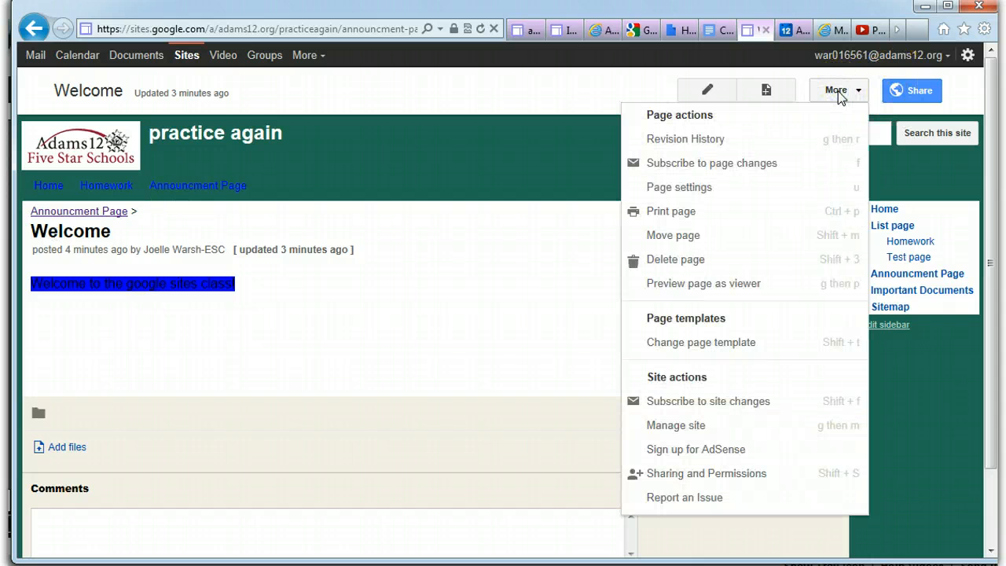
pyautogui.click(703, 259)
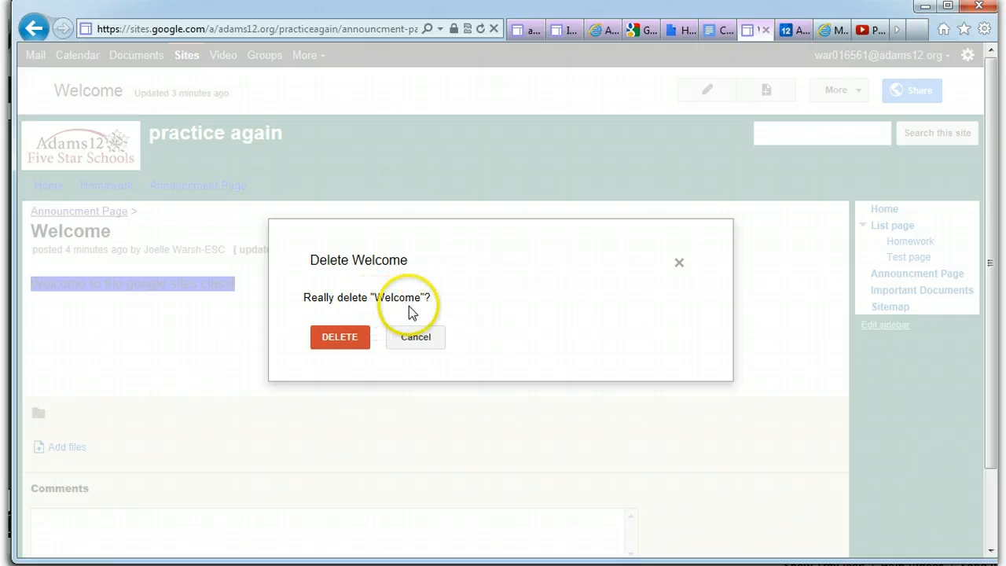
pyautogui.click(339, 337)
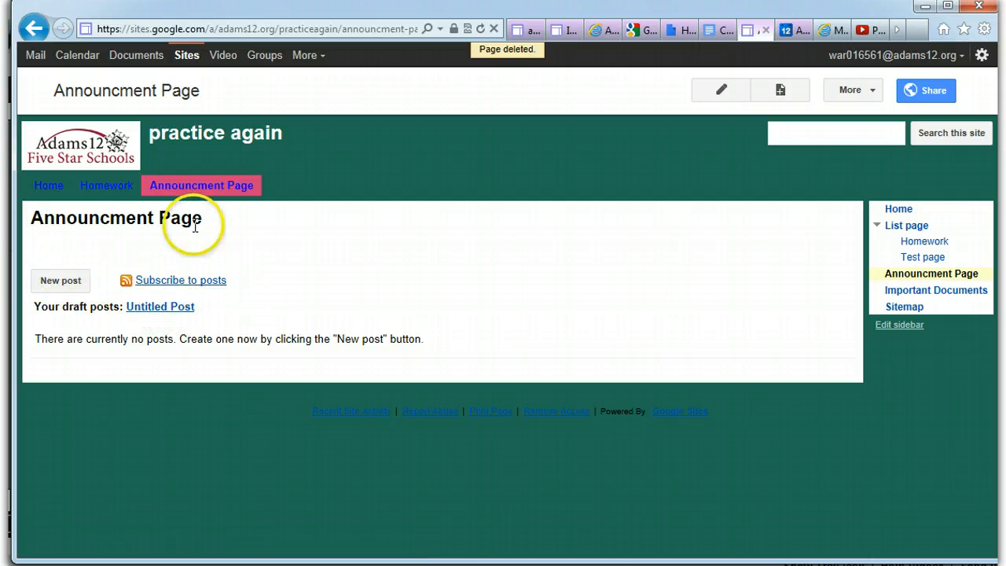
# Step: Recover the deleted Welcome post through the site's recent activity and return to the Announcment Page
pyautogui.click(858, 91)
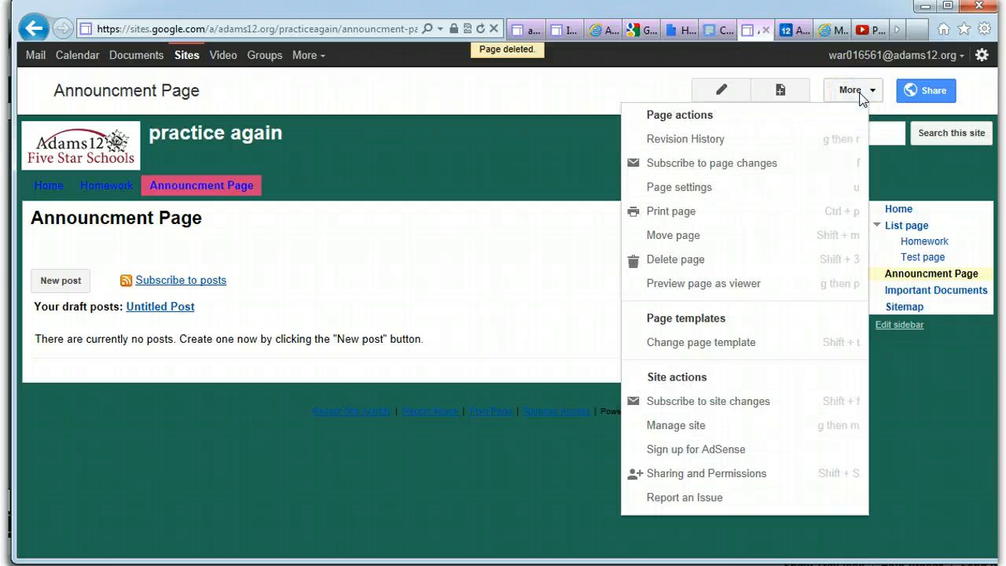
pyautogui.click(713, 431)
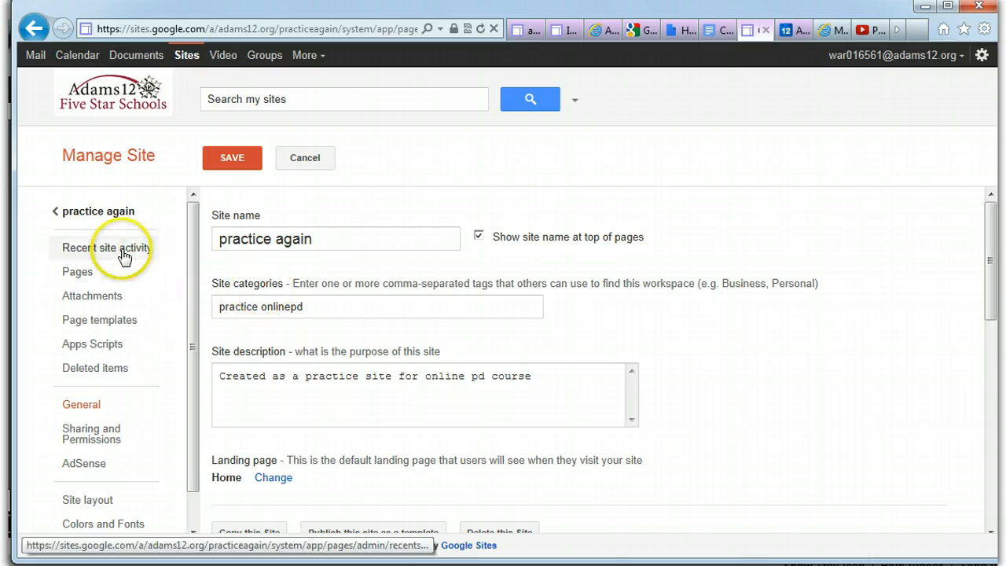
pyautogui.click(123, 250)
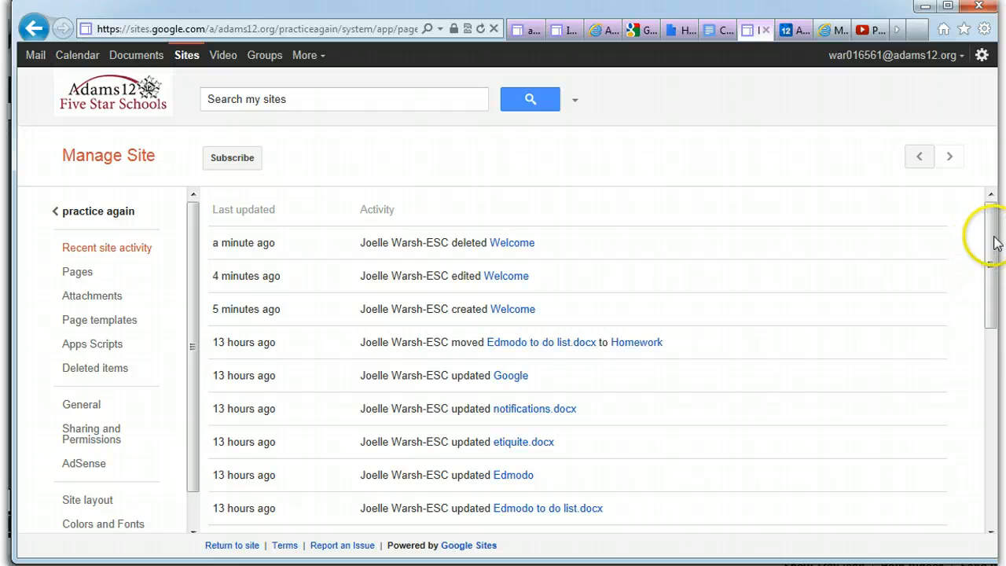
pyautogui.moveTo(989, 234)
pyautogui.mouseDown()
pyautogui.moveTo(993, 277)
pyautogui.moveTo(978, 232)
pyautogui.mouseUp()
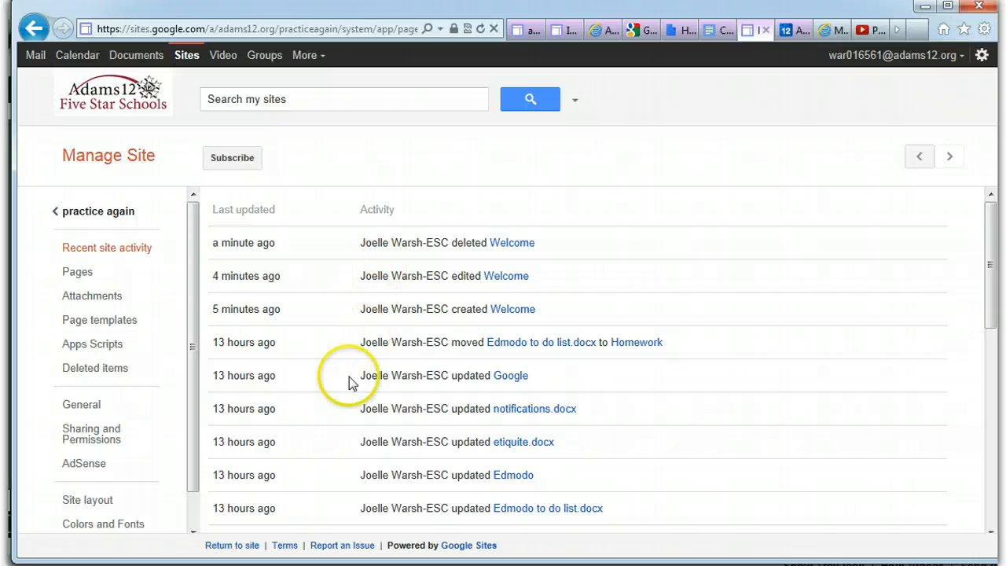
pyautogui.click(516, 245)
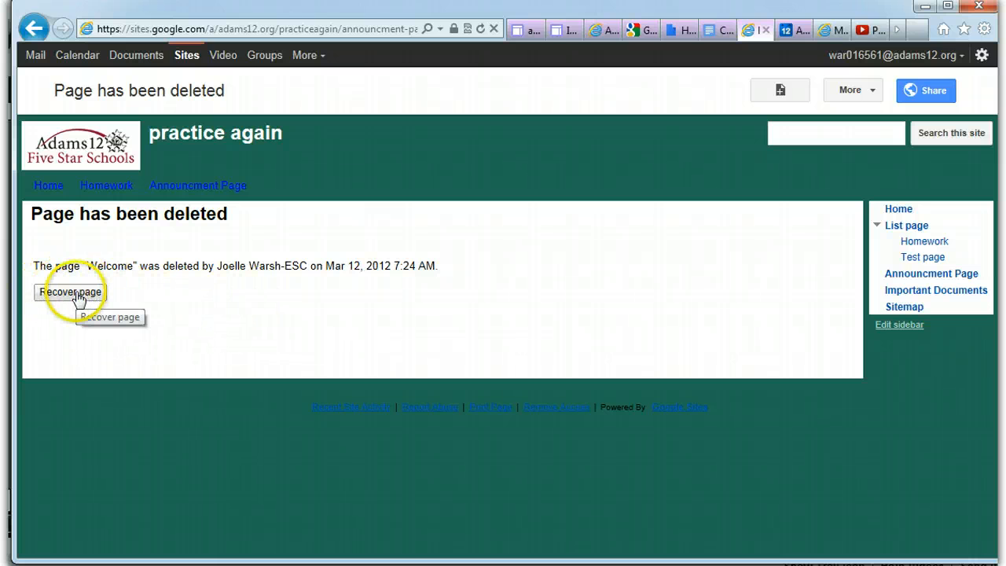
pyautogui.click(78, 297)
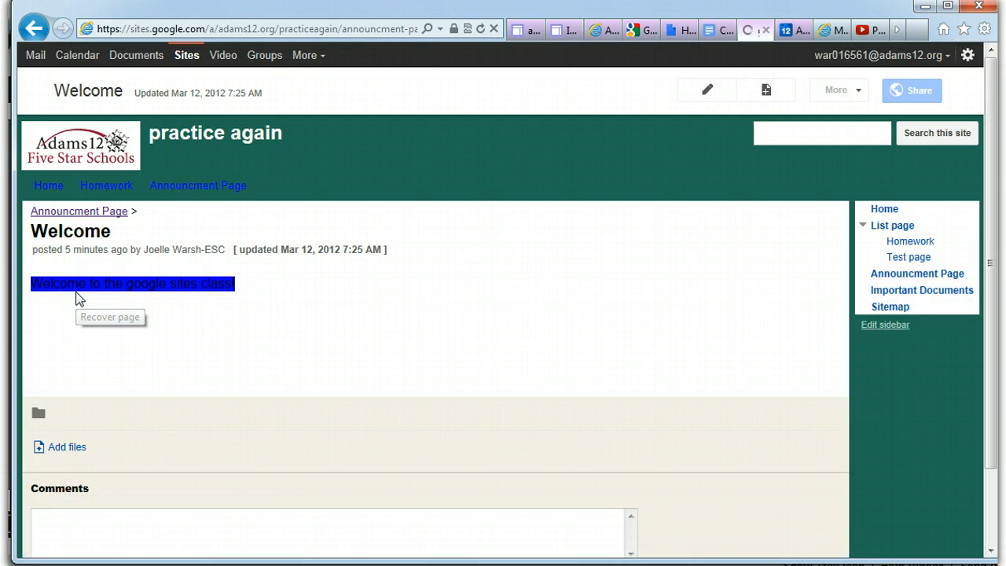
pyautogui.click(88, 212)
pyautogui.click(91, 212)
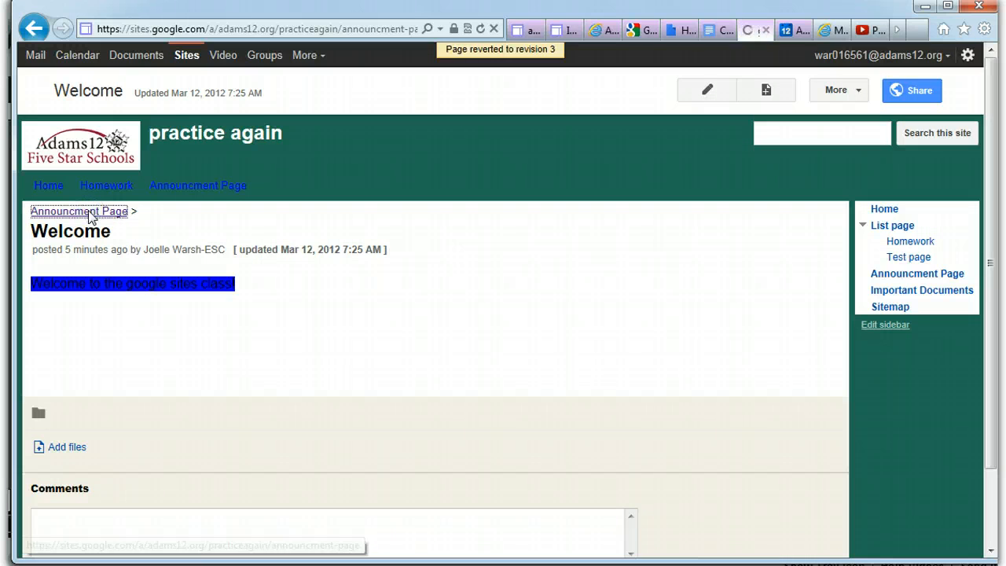
pyautogui.click(101, 341)
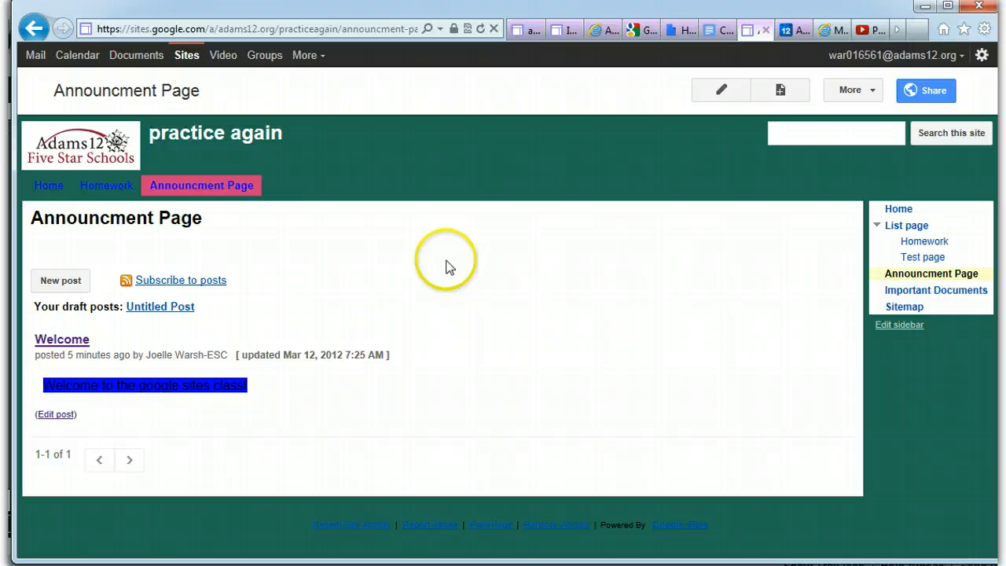
# Step: Open the Welcome post and review its deletion and recovery entries in the site's recent activity
pyautogui.click(56, 343)
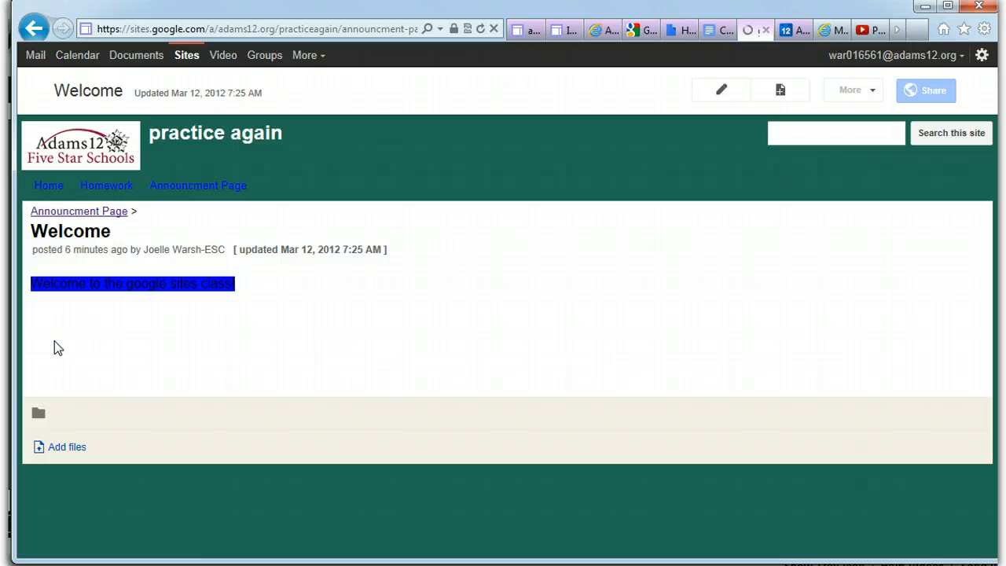
pyautogui.click(838, 90)
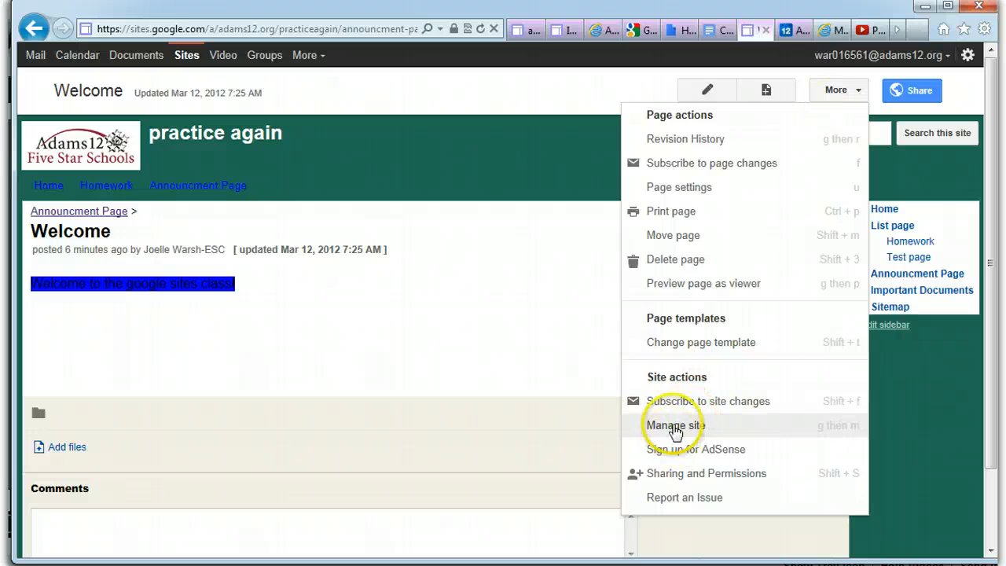
pyautogui.click(674, 427)
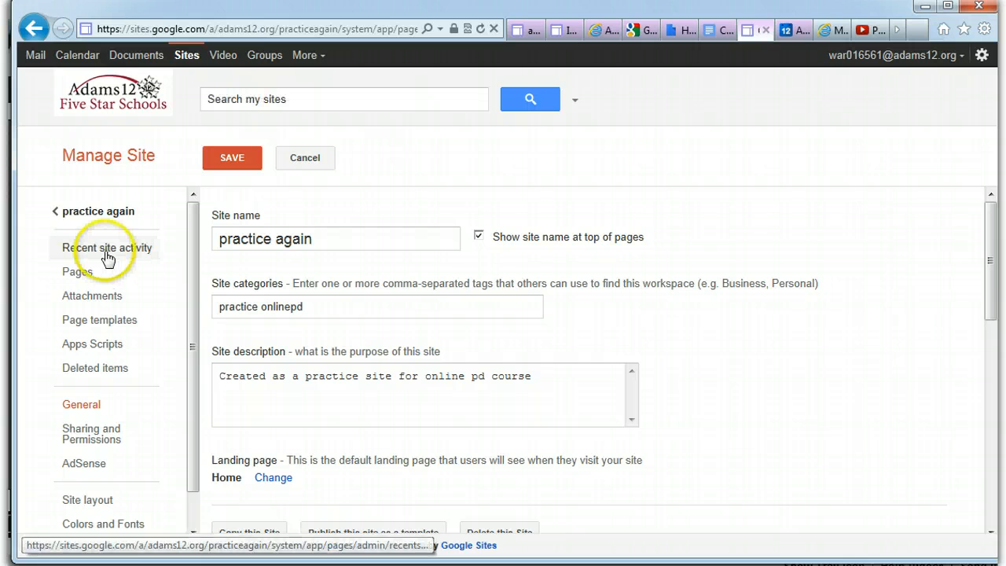
pyautogui.click(106, 252)
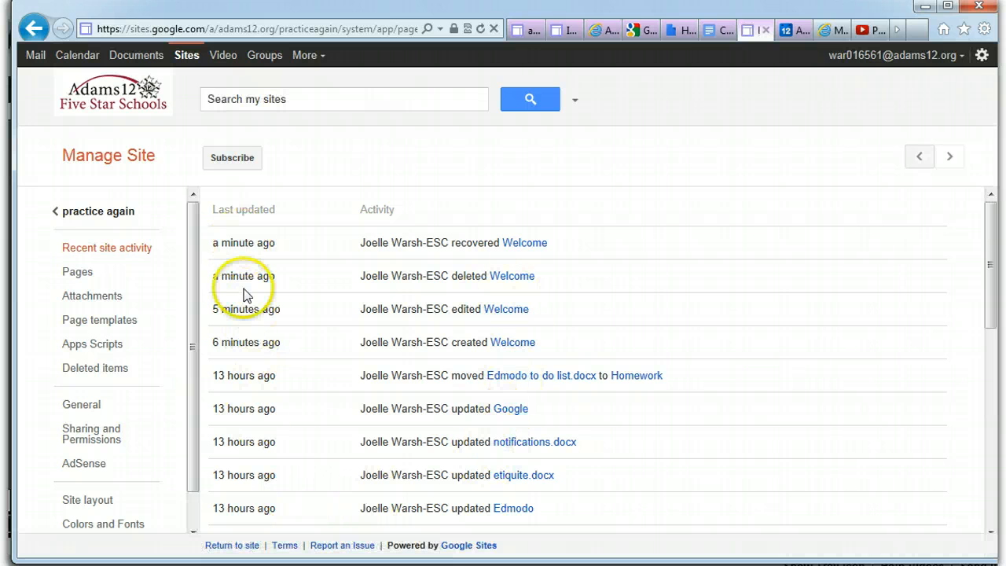
pyautogui.click(513, 277)
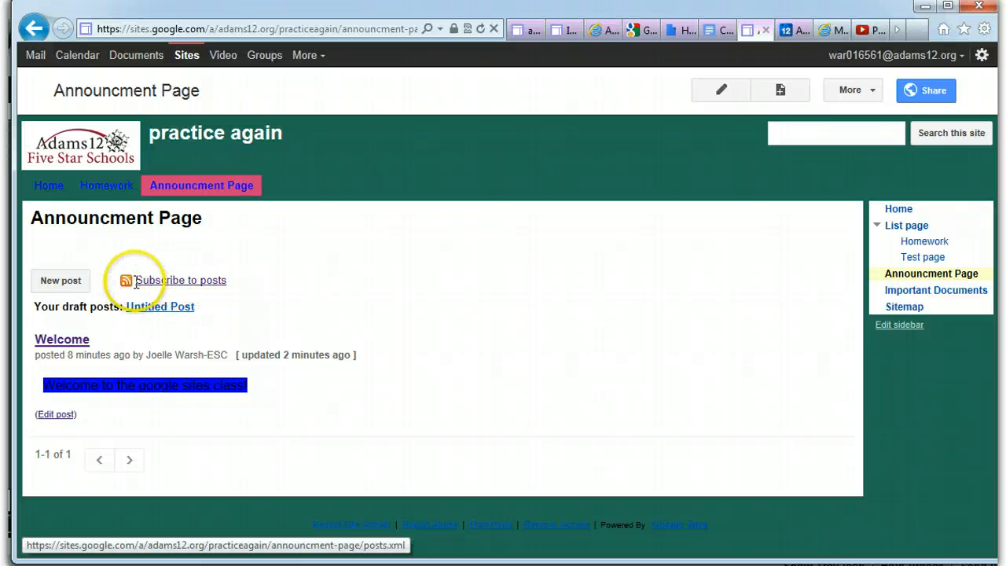
pyautogui.click(222, 282)
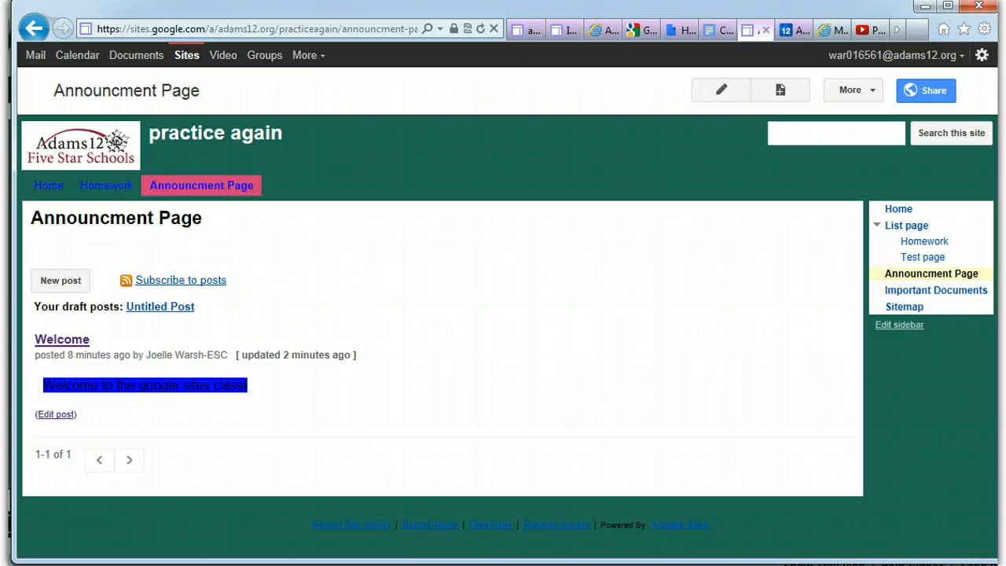